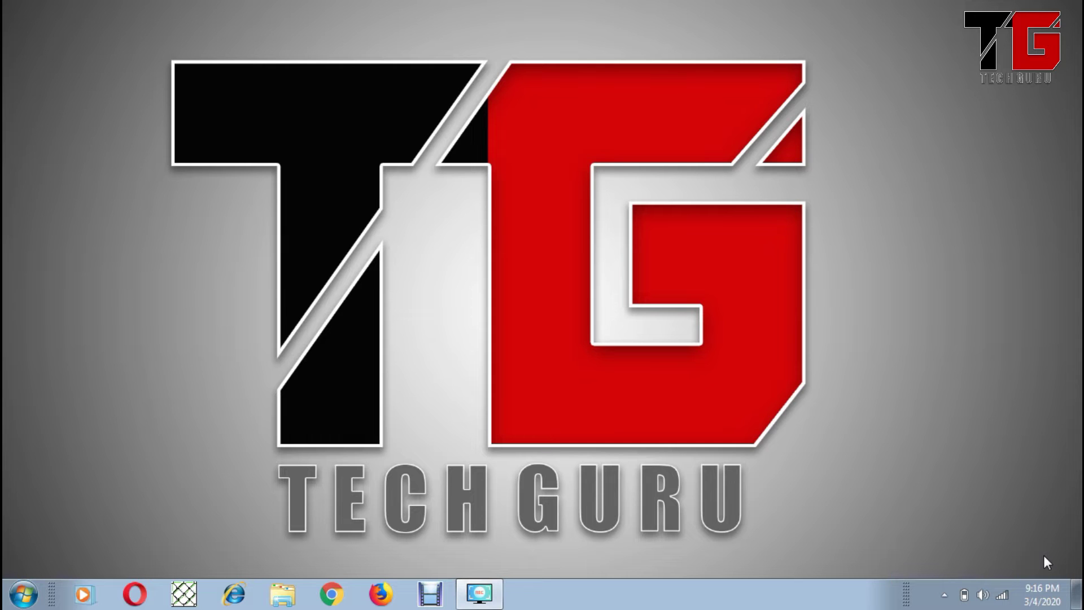
# - Launch Word 2013 and start a new blank document
pyautogui.click(25, 593)
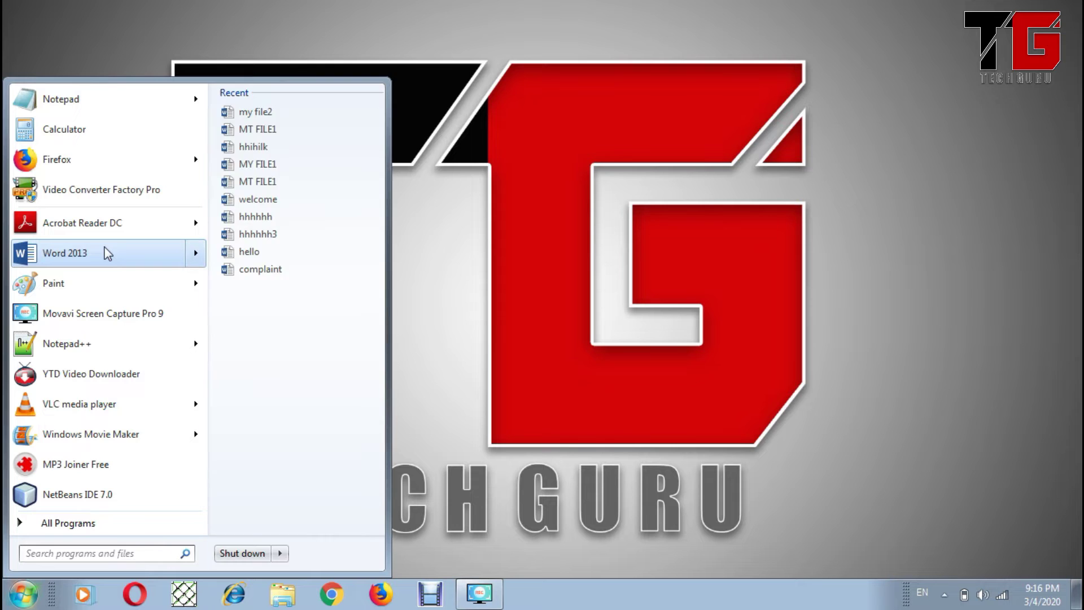
pyautogui.click(107, 253)
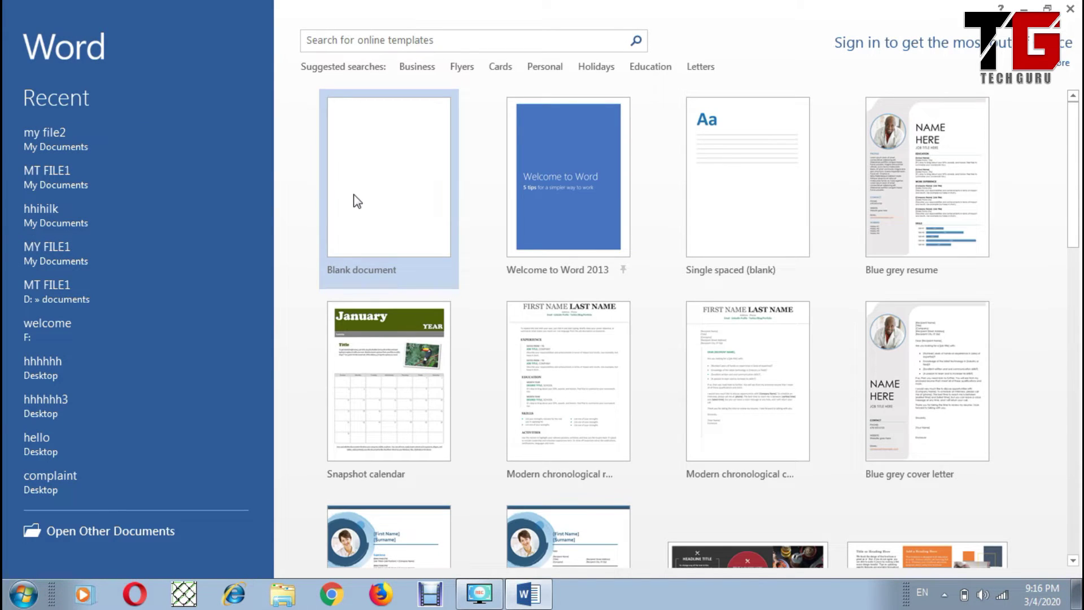
pyautogui.click(355, 201)
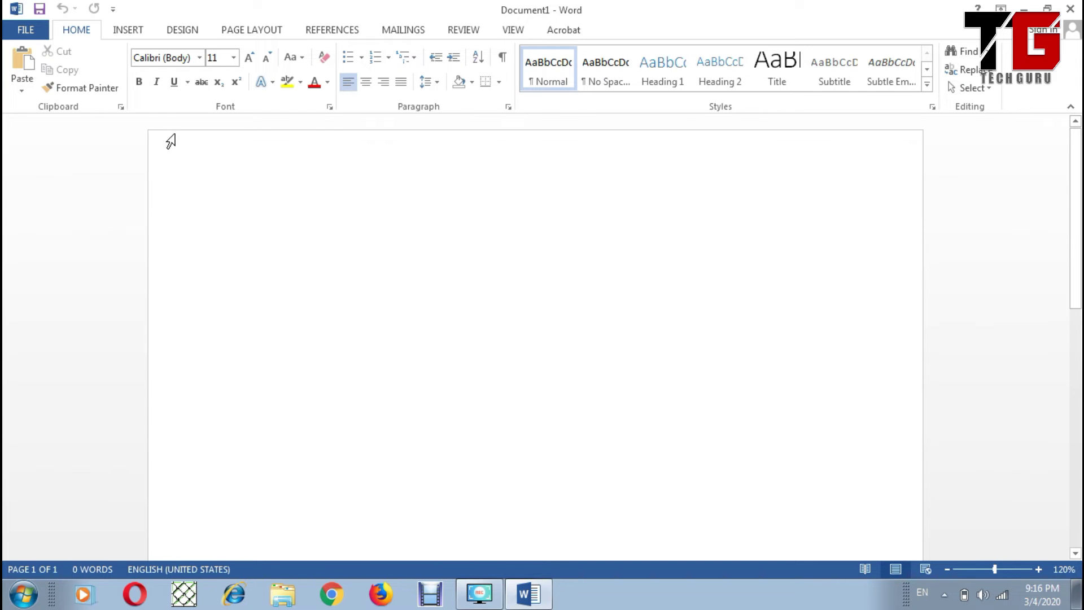
# - Insert a table of four columns and five rows
pyautogui.click(134, 33)
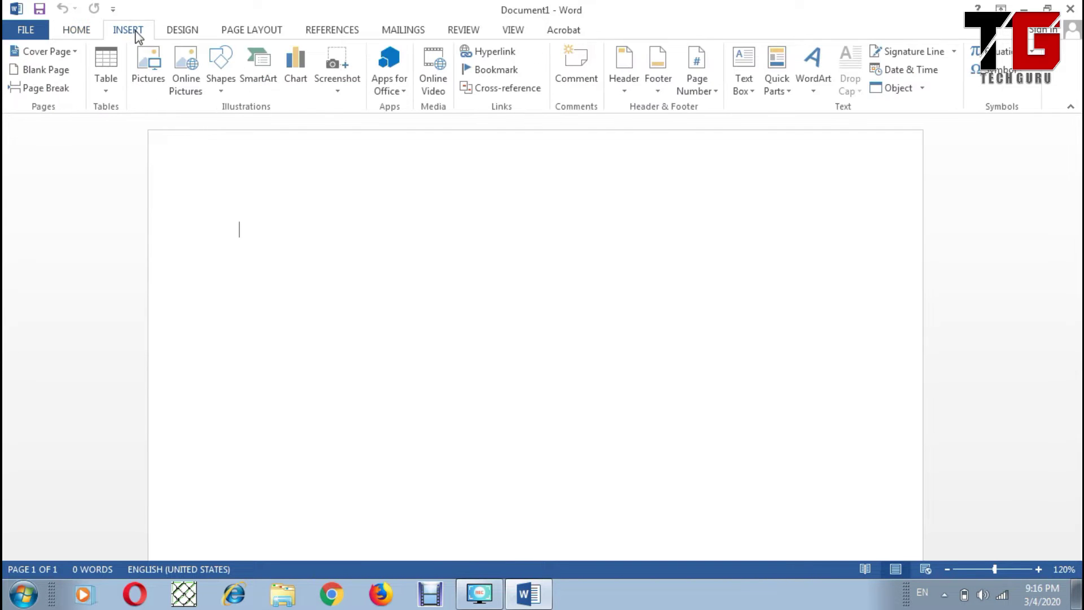
pyautogui.click(111, 92)
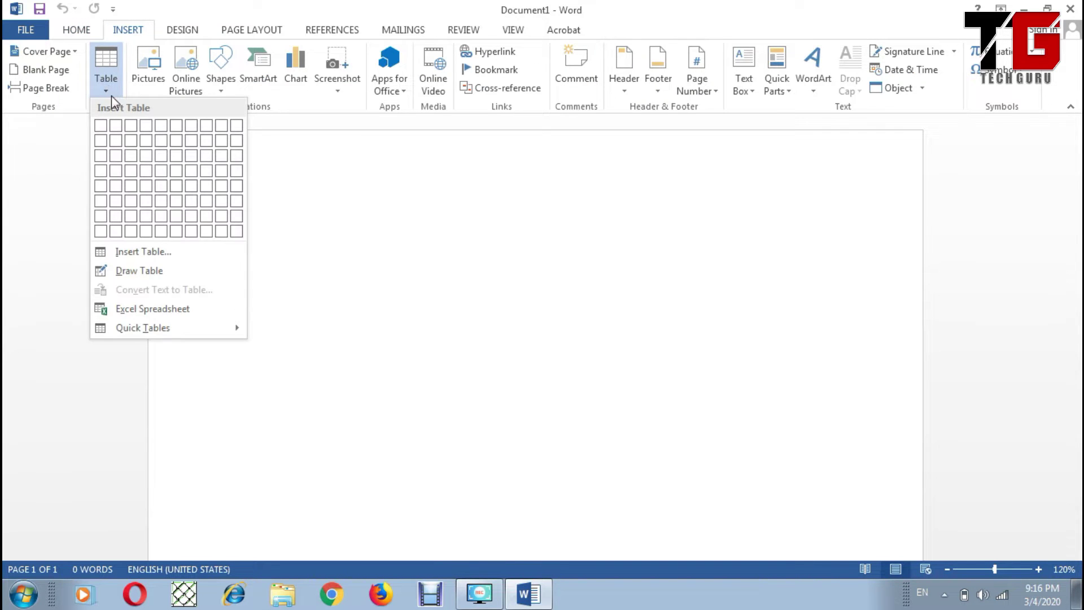
pyautogui.click(145, 191)
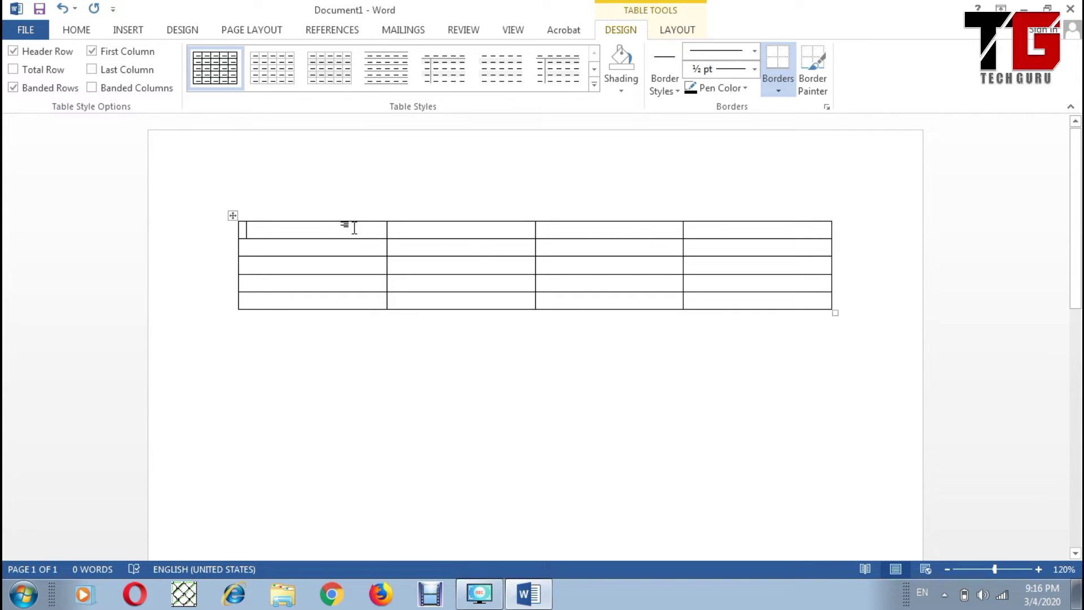
# - Merge the four cells of the table's top row into one cell
pyautogui.moveTo(354, 231)
pyautogui.mouseDown()
pyautogui.moveTo(346, 228)
pyautogui.moveTo(716, 231)
pyautogui.mouseUp()
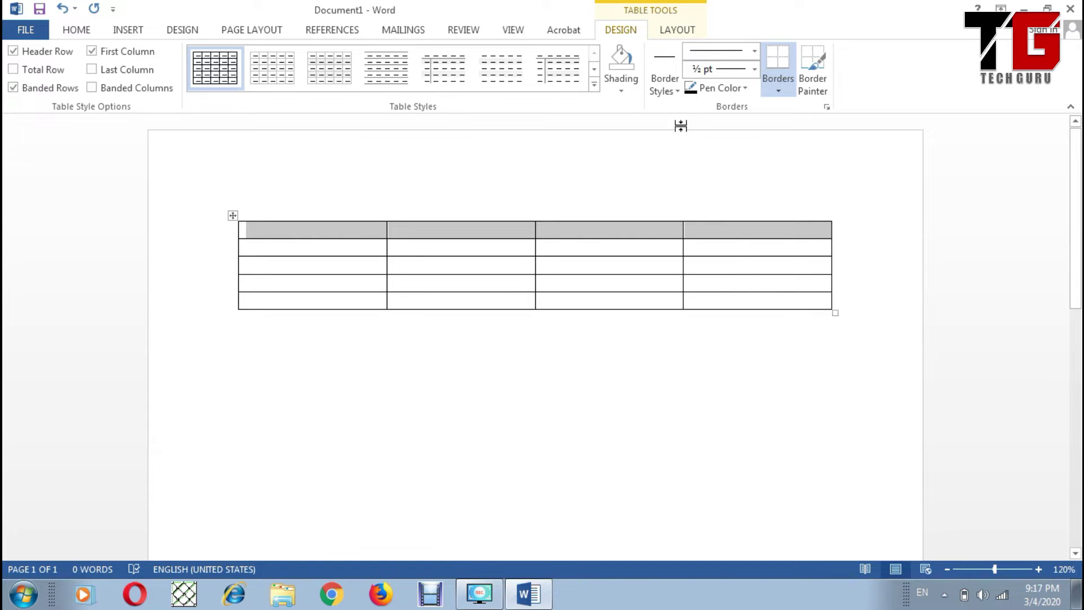
pyautogui.click(682, 34)
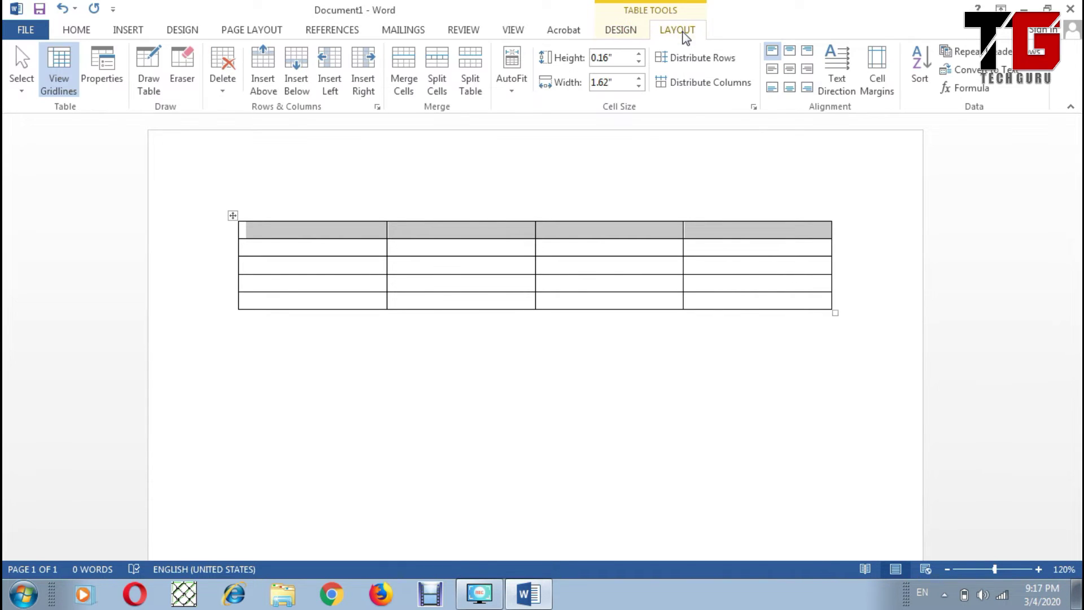
pyautogui.click(404, 86)
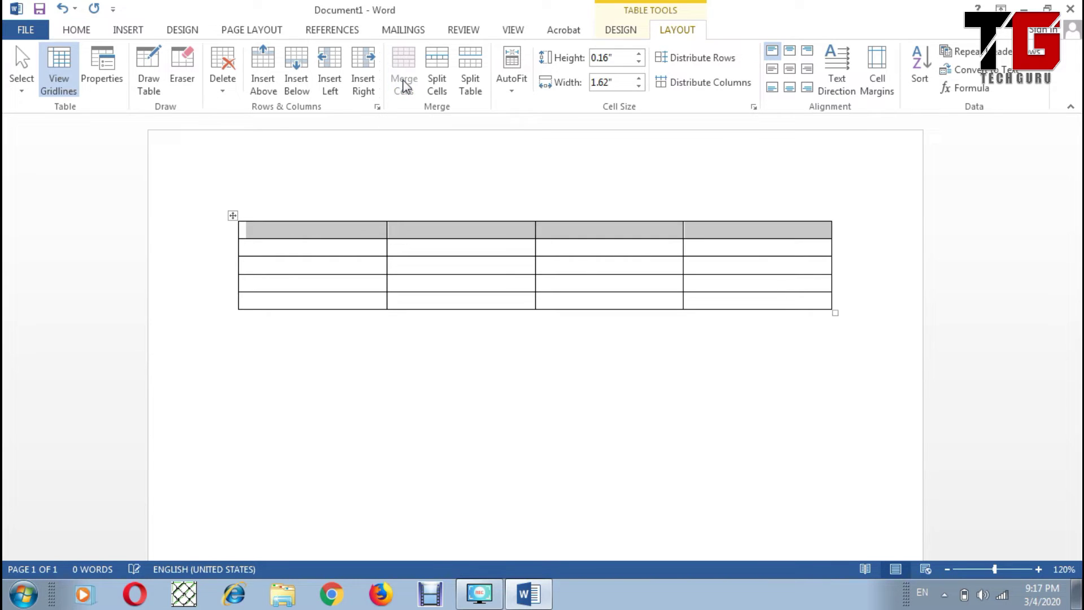
pyautogui.click(441, 235)
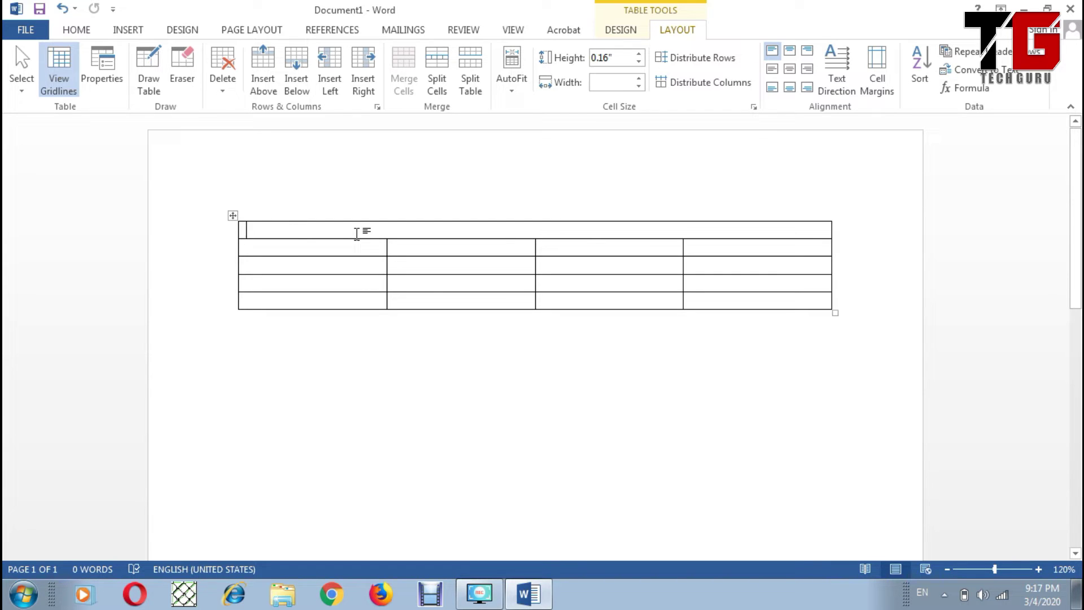
# - Enter a centred 'Question Paper' title in the top row and narrow the first column
pyautogui.write('Question Paper')
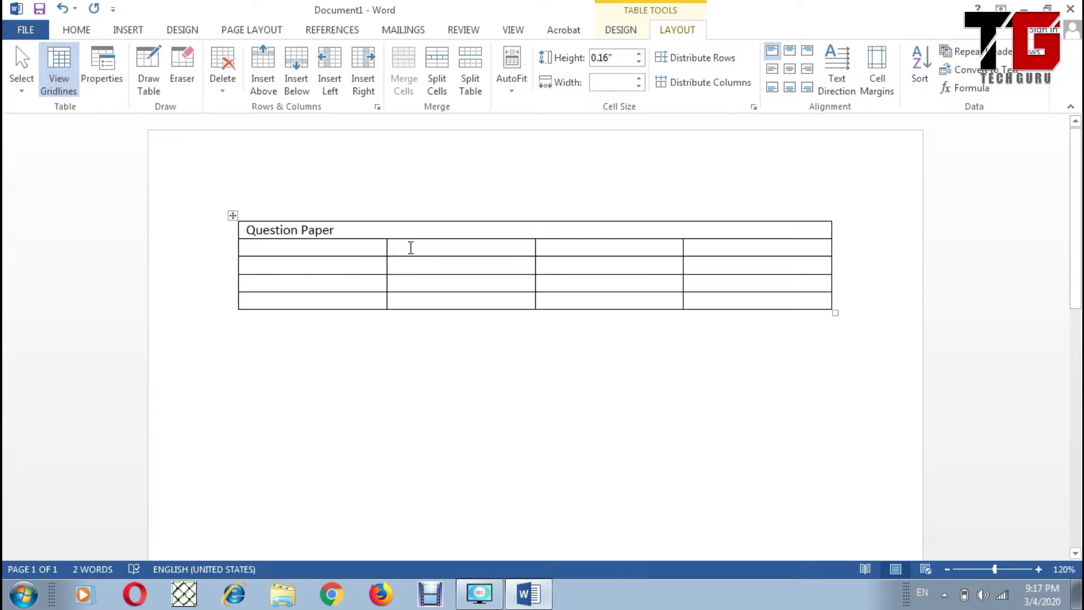
pyautogui.click(410, 247)
pyautogui.click(317, 231)
pyautogui.click(791, 55)
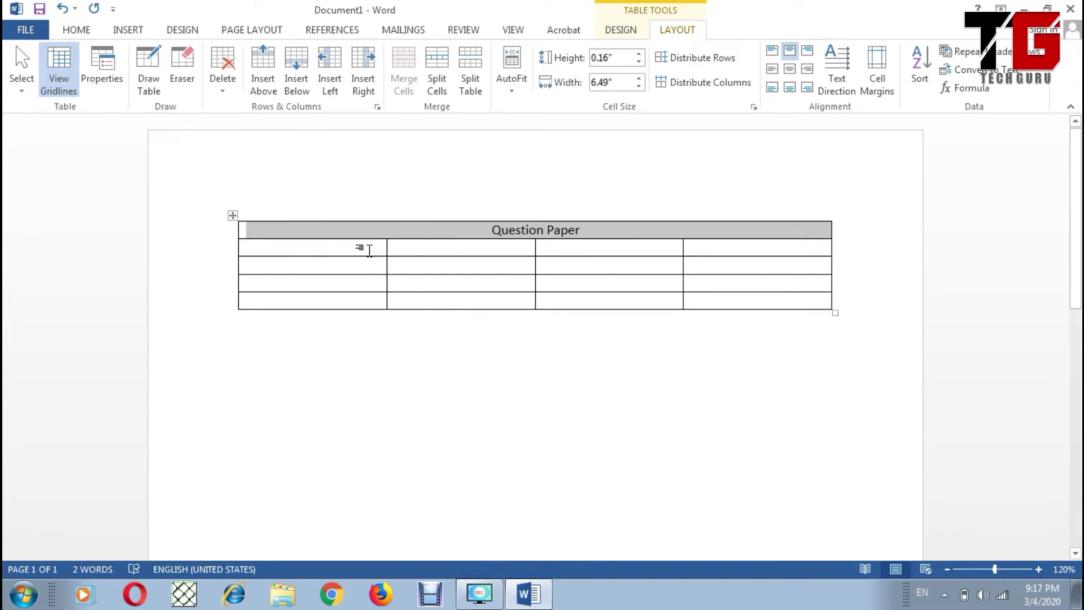
pyautogui.click(360, 247)
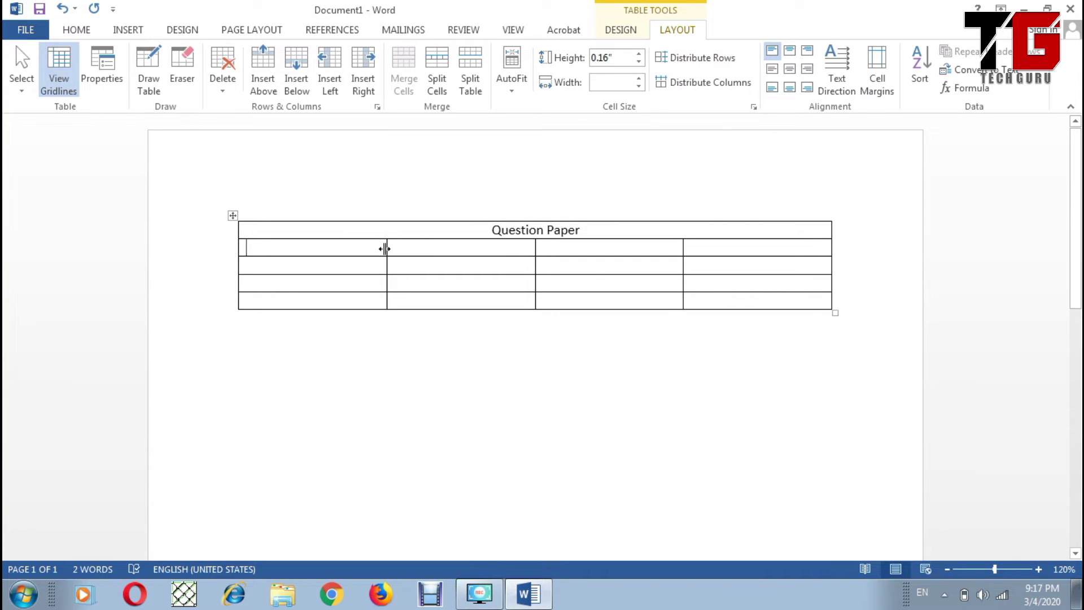
pyautogui.moveTo(385, 249); pyautogui.dragTo(279, 243)
# - Enter 'Q1' in row two, slim the second column and widen the third
pyautogui.click(268, 245)
pyautogui.write('Q1.')
pyautogui.moveTo(535, 250); pyautogui.dragTo(309, 260)
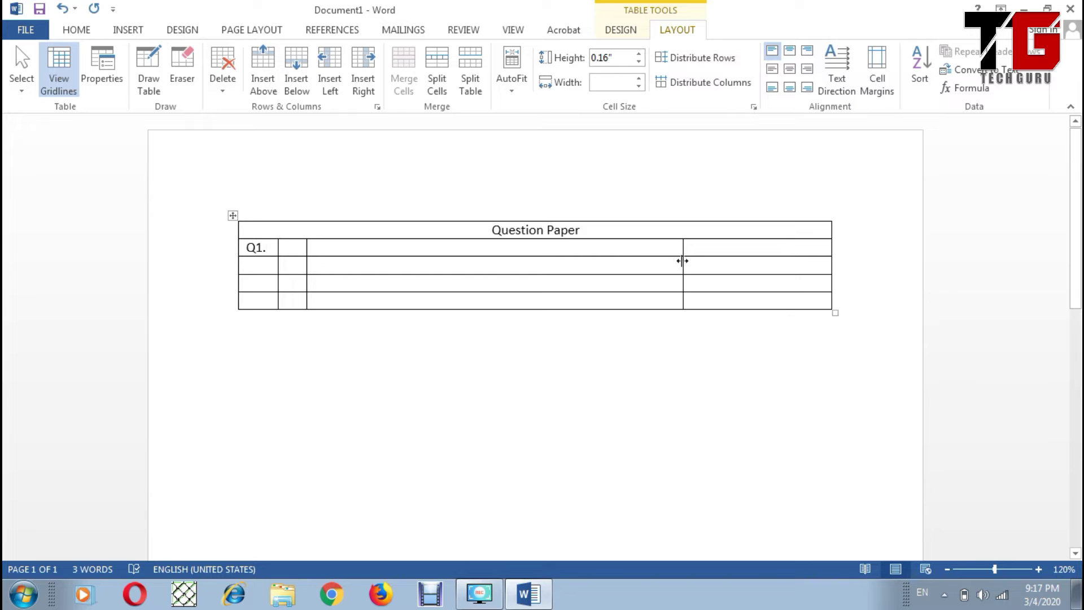
pyautogui.moveTo(682, 250); pyautogui.dragTo(798, 232)
# - List sub-parts i., ii., iii. down the second column below Q1
pyautogui.click(293, 266)
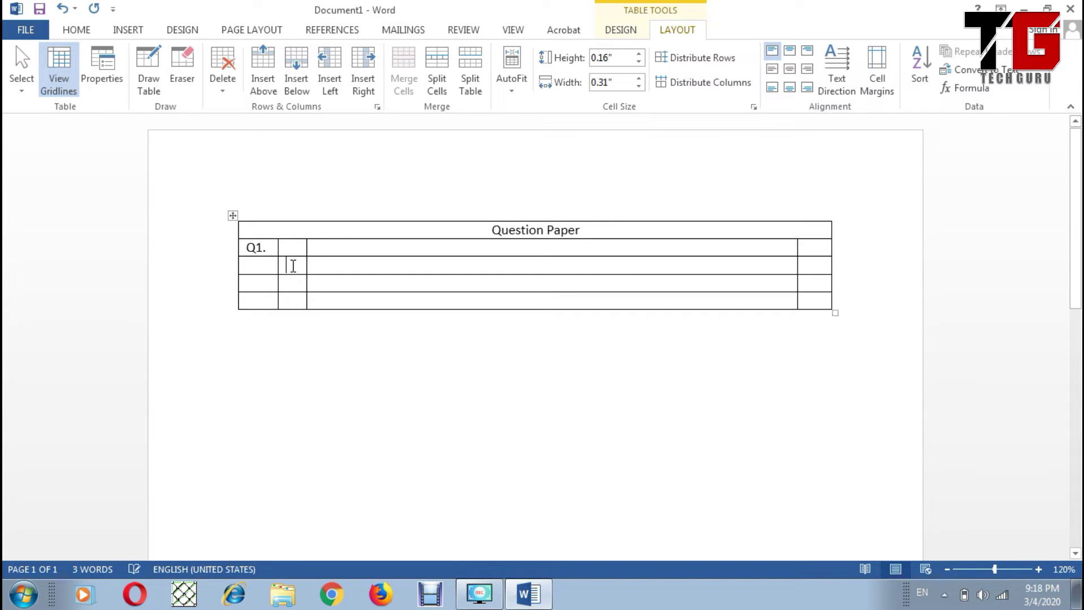
pyautogui.write('i.')
pyautogui.press('Down')
pyautogui.write('iiii.')
# - Merge Q1's middle cells, type 'Answer the following questions:' and put '(3)' in the last column
pyautogui.click(323, 267)
pyautogui.moveTo(302, 249); pyautogui.dragTo(317, 249)
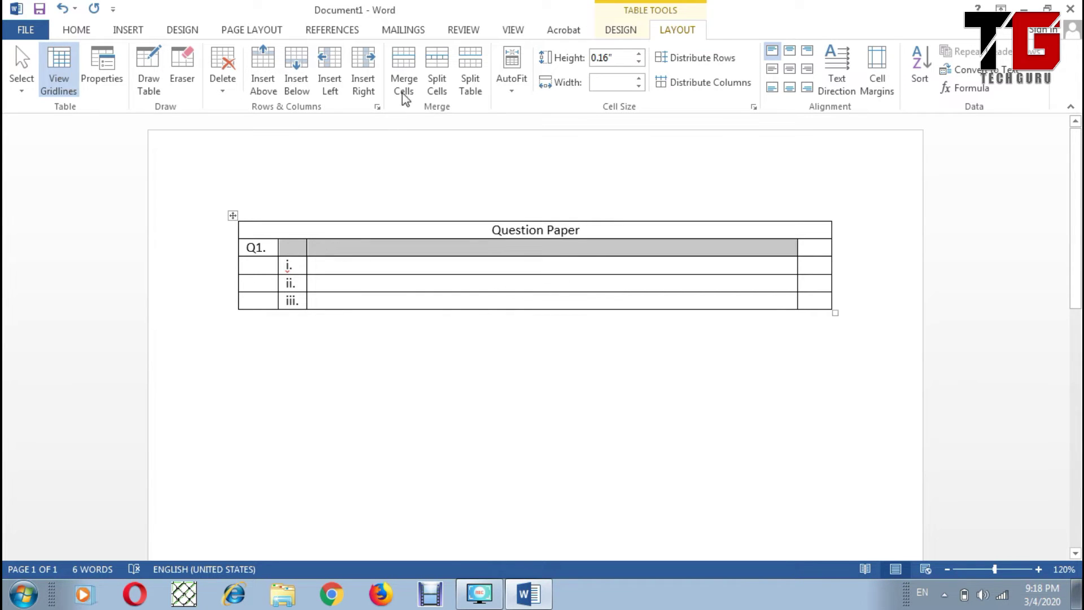
pyautogui.click(403, 76)
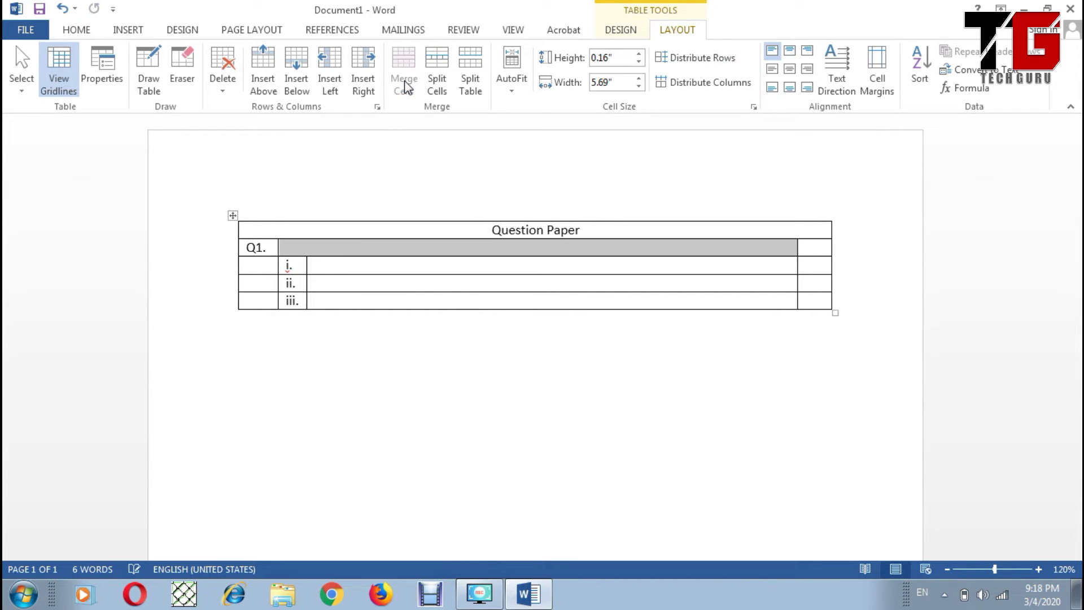
pyautogui.click(308, 252)
pyautogui.write('Answer the following questions')
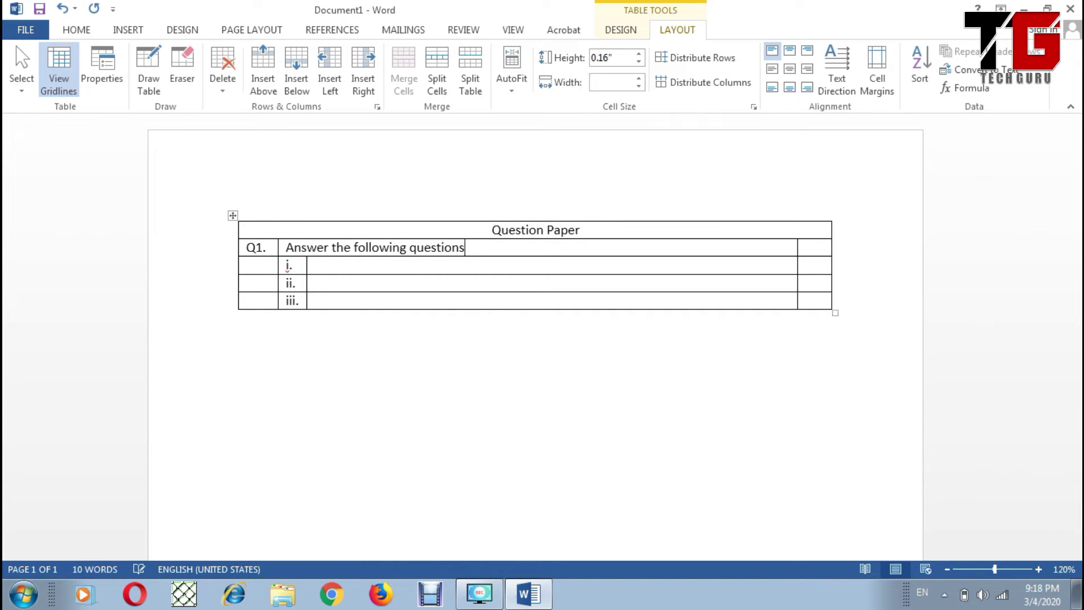
pyautogui.write(':')
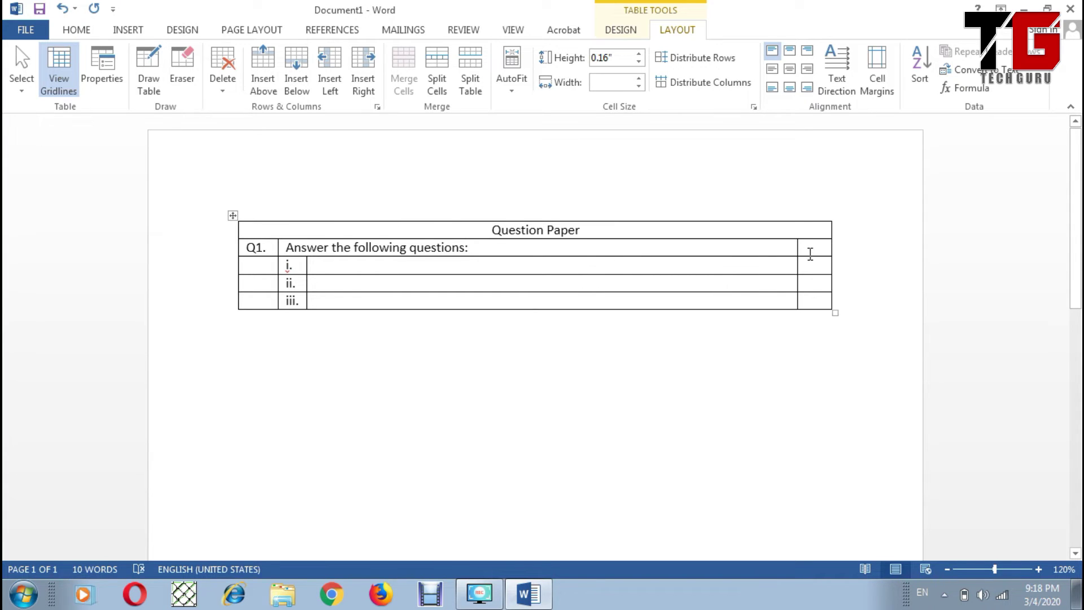
pyautogui.write('(3)')
pyautogui.click(820, 297)
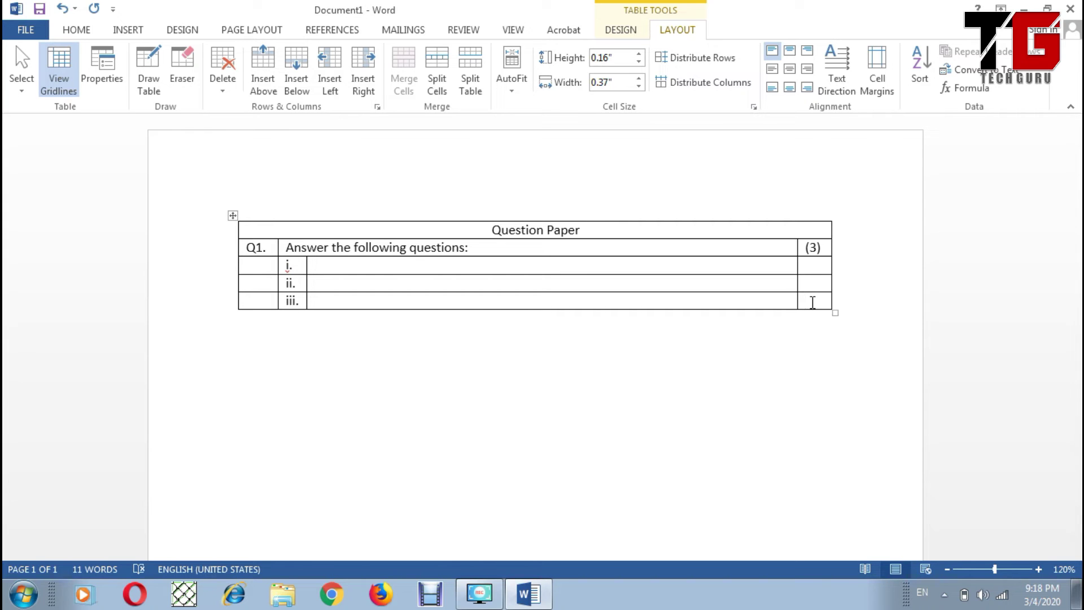
# - Add several empty rows at the bottom of the table
pyautogui.press('Tab')
pyautogui.press('Tab')
pyautogui.press('Tab')
pyautogui.press('Tab')
pyautogui.press('Tab')
pyautogui.press('Tab')
pyautogui.press('Tab')
pyautogui.press('Tab')
pyautogui.press('Tab')
pyautogui.press('Tab')
pyautogui.press('Tab')
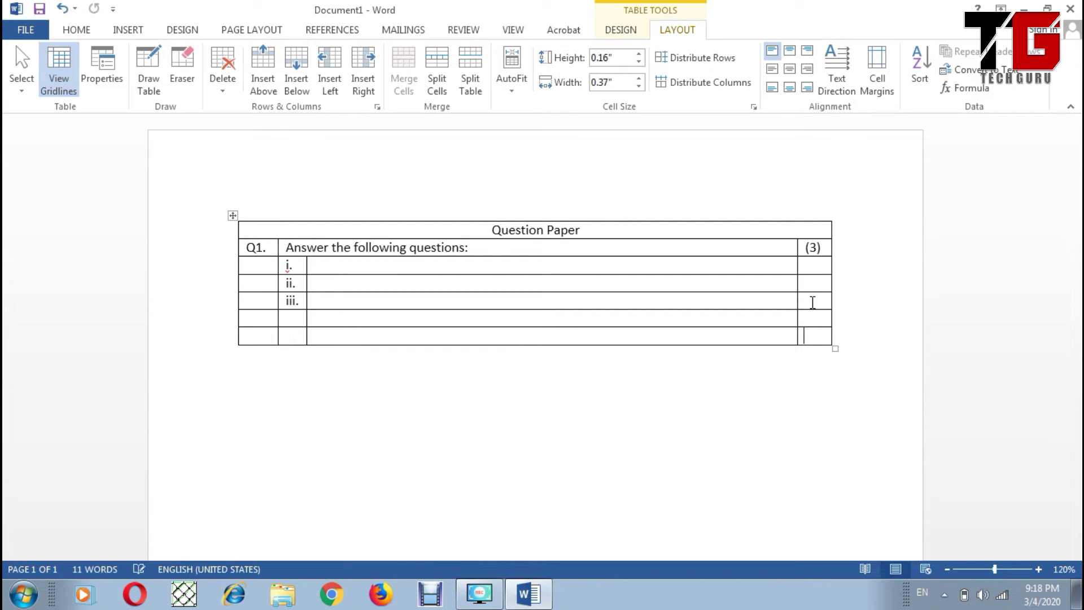
pyautogui.press('Tab')
pyautogui.press('Tab')
pyautogui.press('Tab')
pyautogui.press('Tab')
pyautogui.press('Tab')
pyautogui.press('Tab')
pyautogui.press('Tab')
pyautogui.press('Tab')
pyautogui.press('Tab')
pyautogui.press('Tab')
pyautogui.press('Tab')
pyautogui.press('Tab')
pyautogui.press('Tab')
pyautogui.press('Tab')
pyautogui.press('Tab')
pyautogui.press('Tab')
pyautogui.press('Tab')
pyautogui.press('Tab')
pyautogui.press('Tab')
pyautogui.press('Tab')
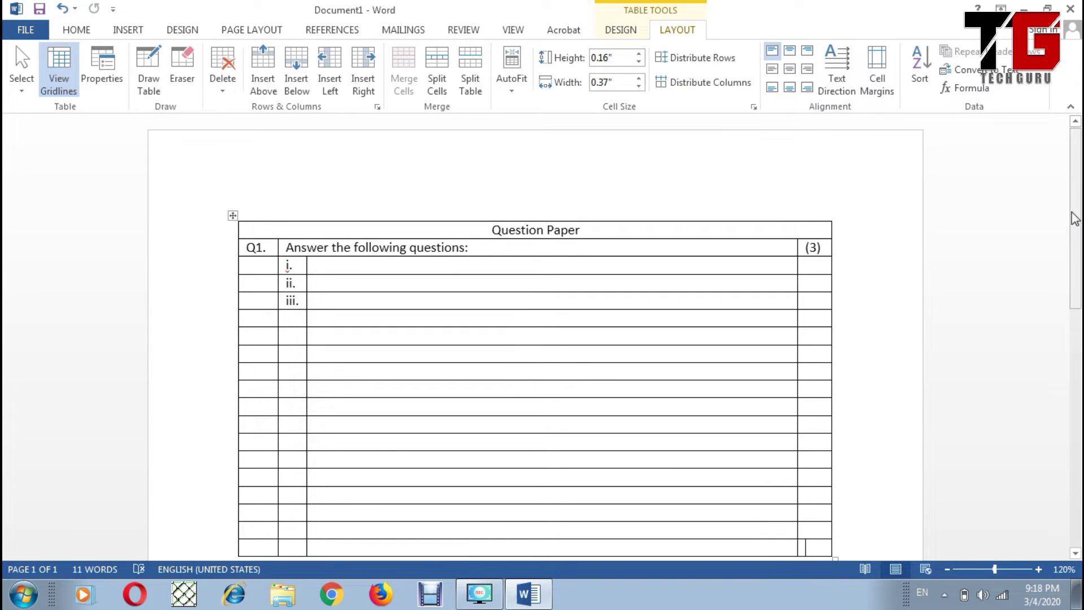
pyautogui.moveTo(1076, 212); pyautogui.dragTo(1080, 290)
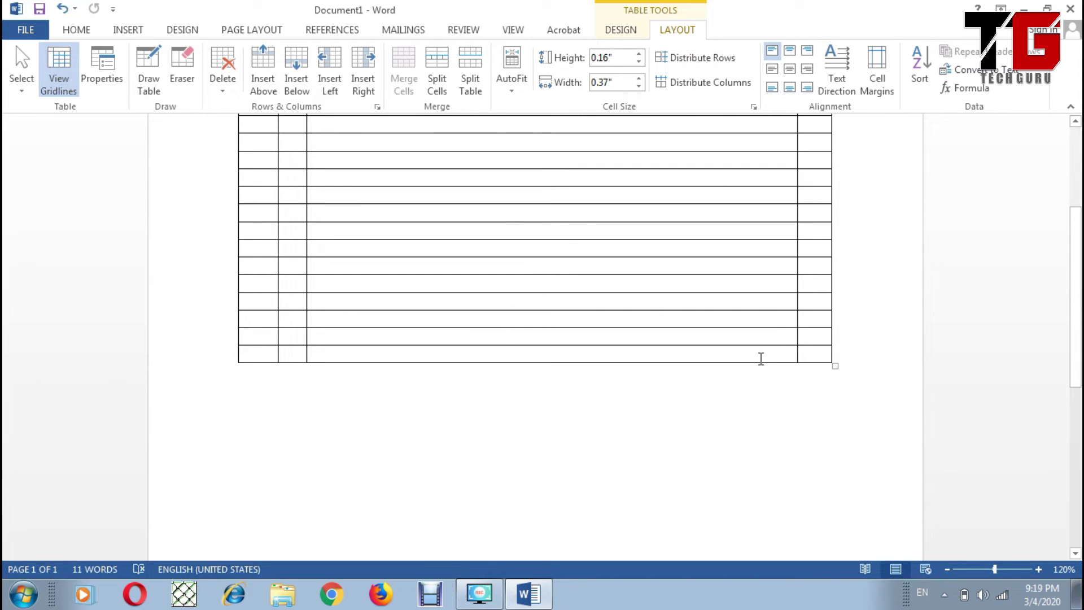
pyautogui.click(759, 357)
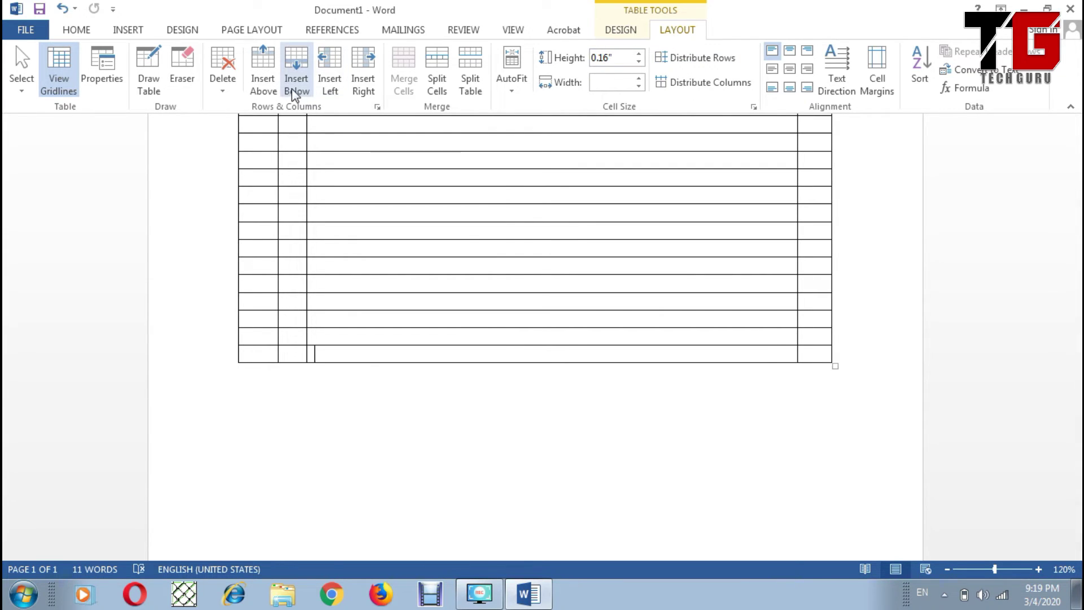
pyautogui.click(295, 90)
pyautogui.click(295, 90)
pyautogui.click(295, 90)
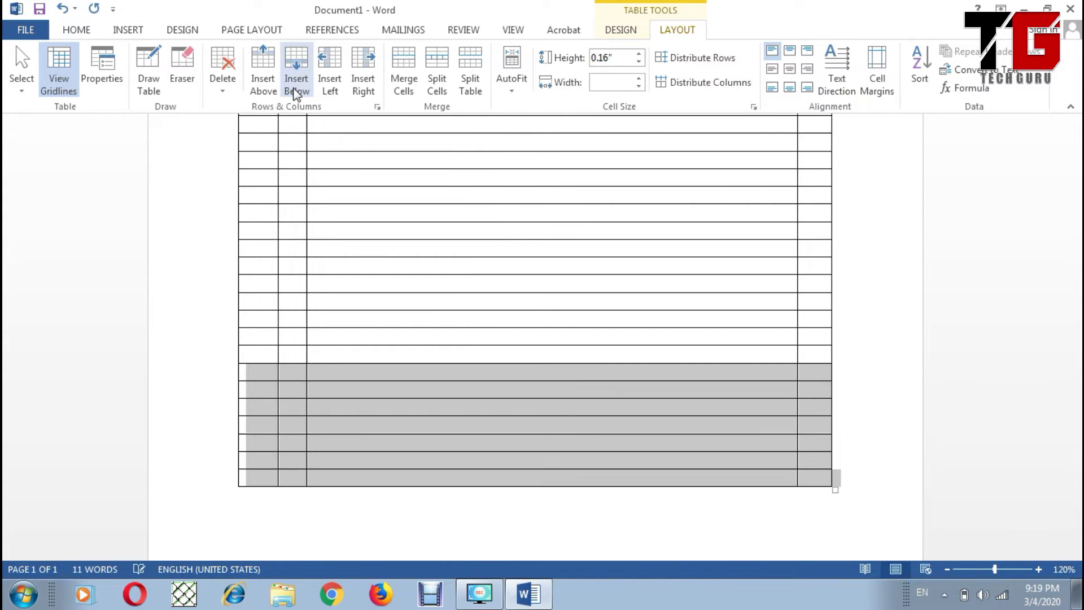
pyautogui.click(295, 90)
pyautogui.click(295, 91)
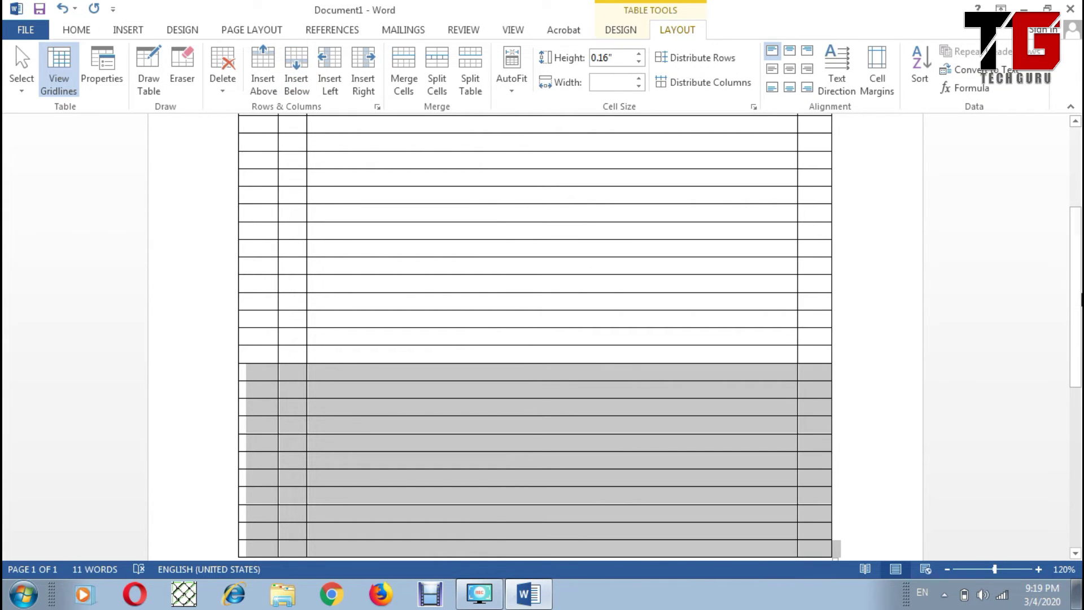
pyautogui.moveTo(1077, 293); pyautogui.dragTo(1078, 211)
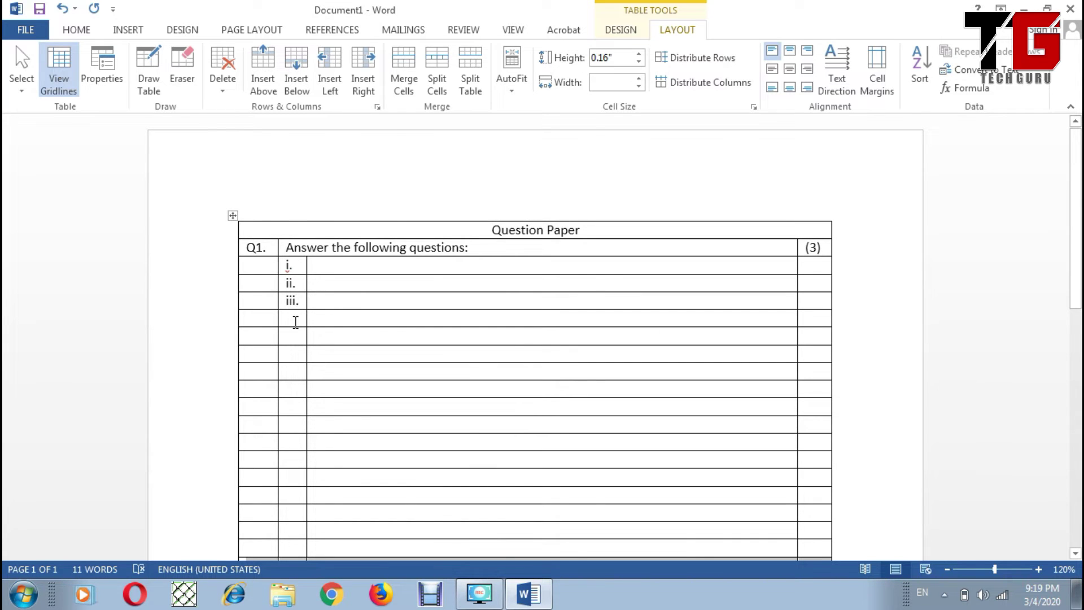
# - Type 'Match the following' in the wide cell beside iii
pyautogui.click(301, 320)
pyautogui.click(318, 303)
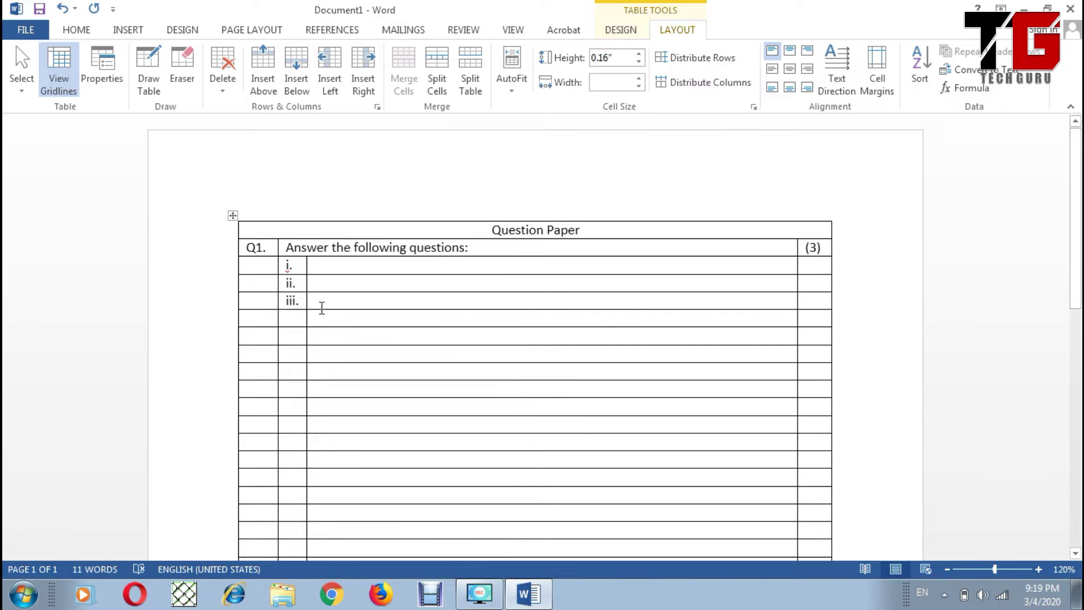
pyautogui.write('Match')
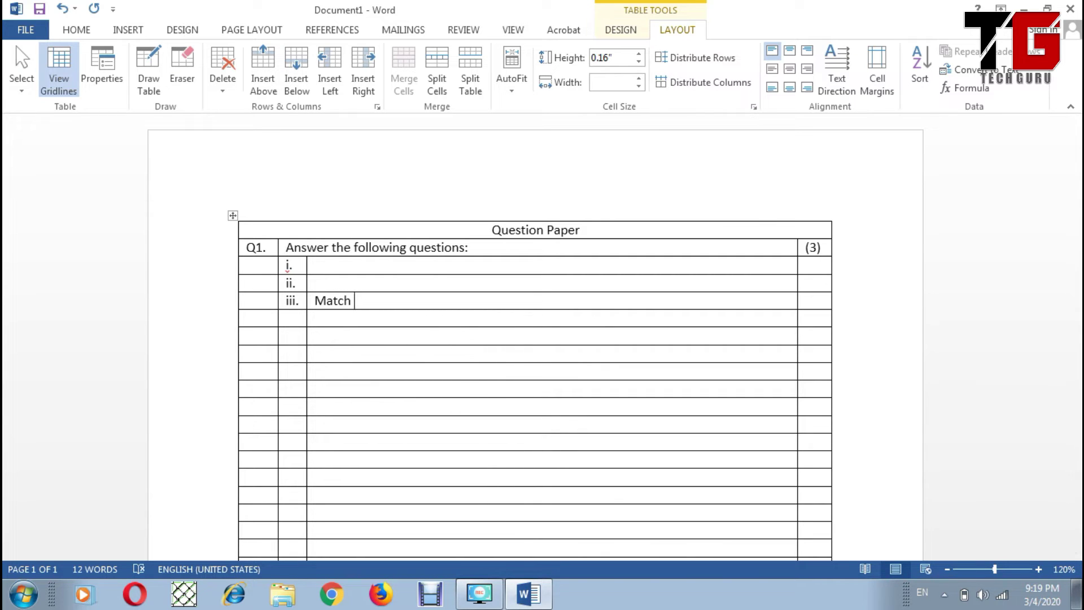
pyautogui.write(' the following')
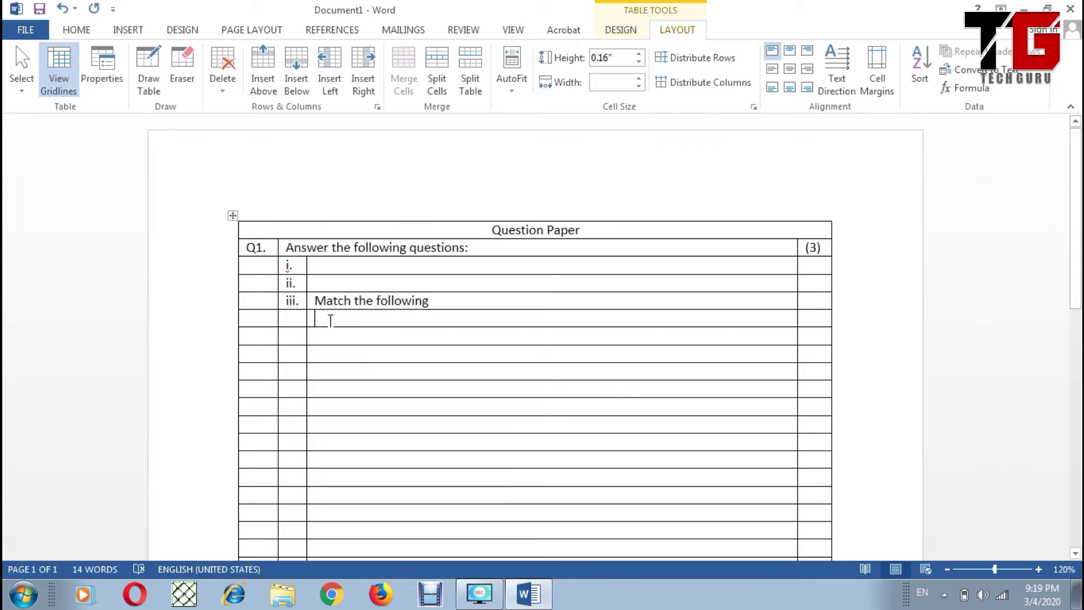
# - Split the first two empty rows under 'Match the following' into two cells each
pyautogui.click(442, 76)
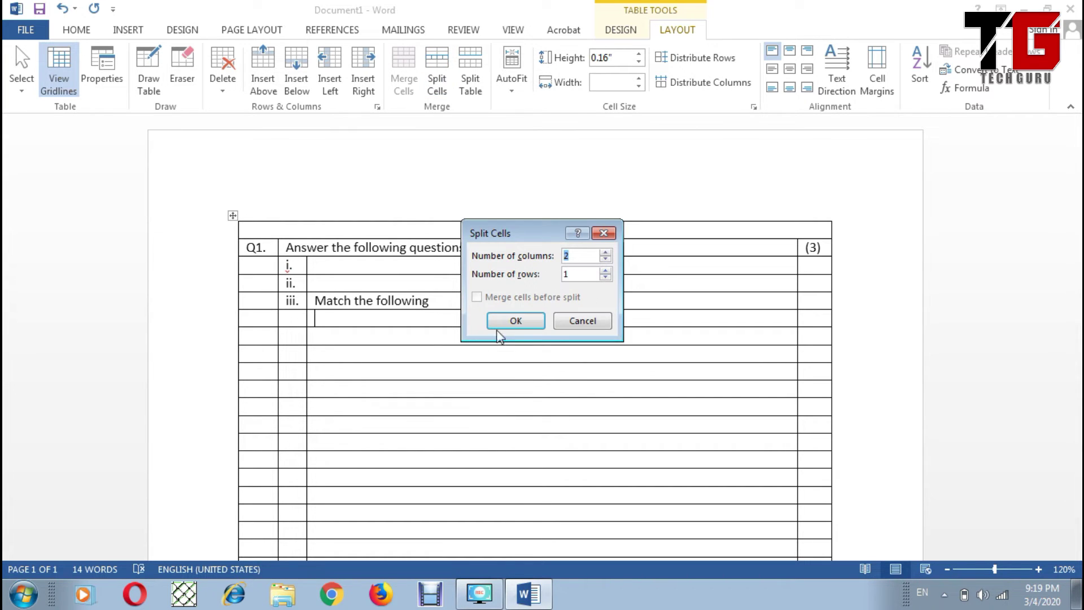
pyautogui.click(512, 320)
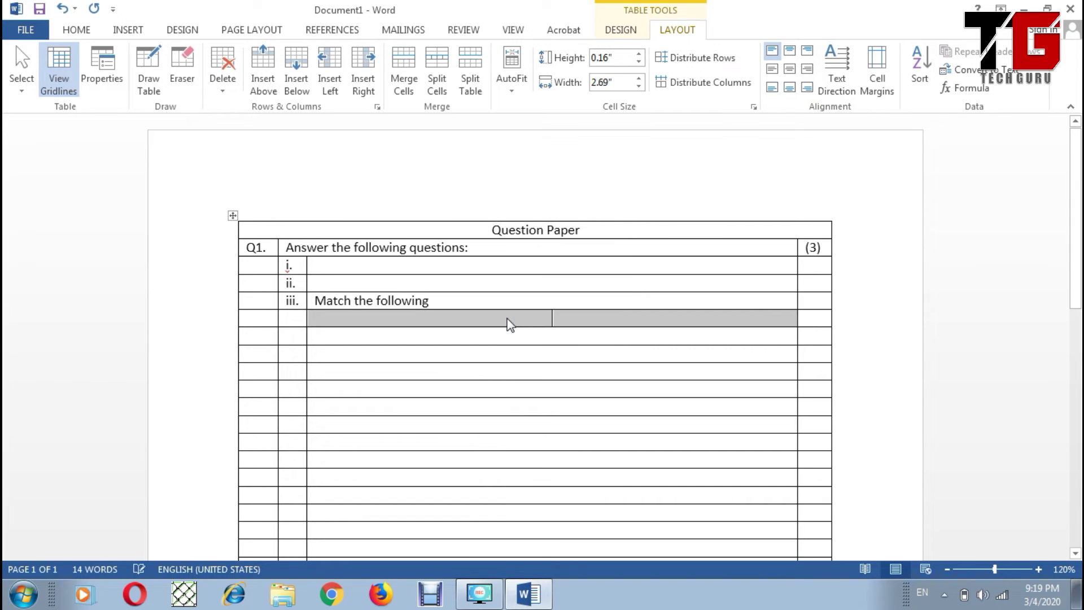
pyautogui.click(509, 334)
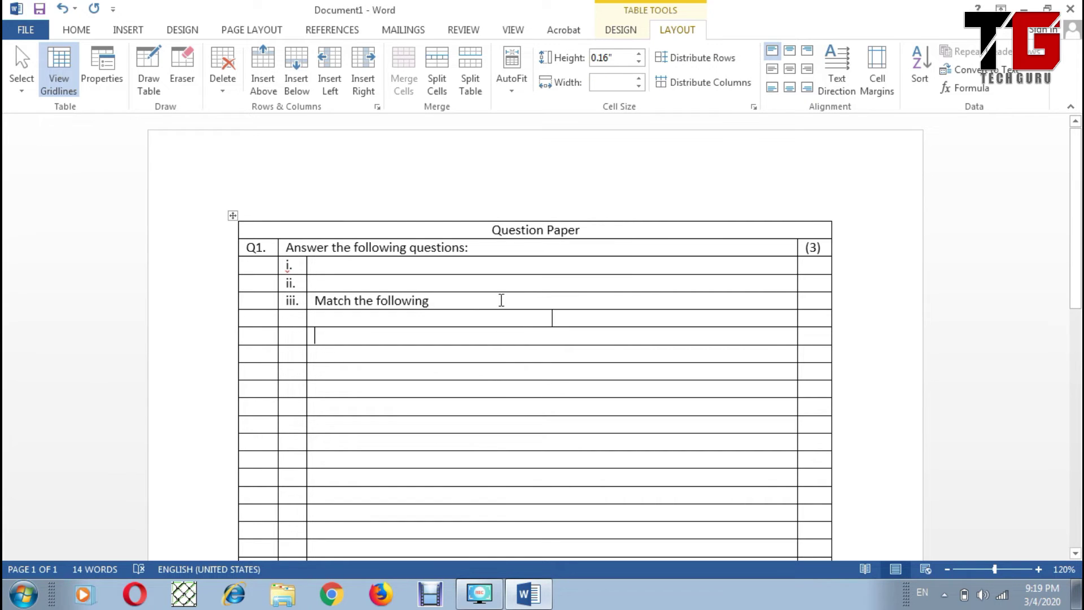
pyautogui.click(443, 85)
pyautogui.click(529, 320)
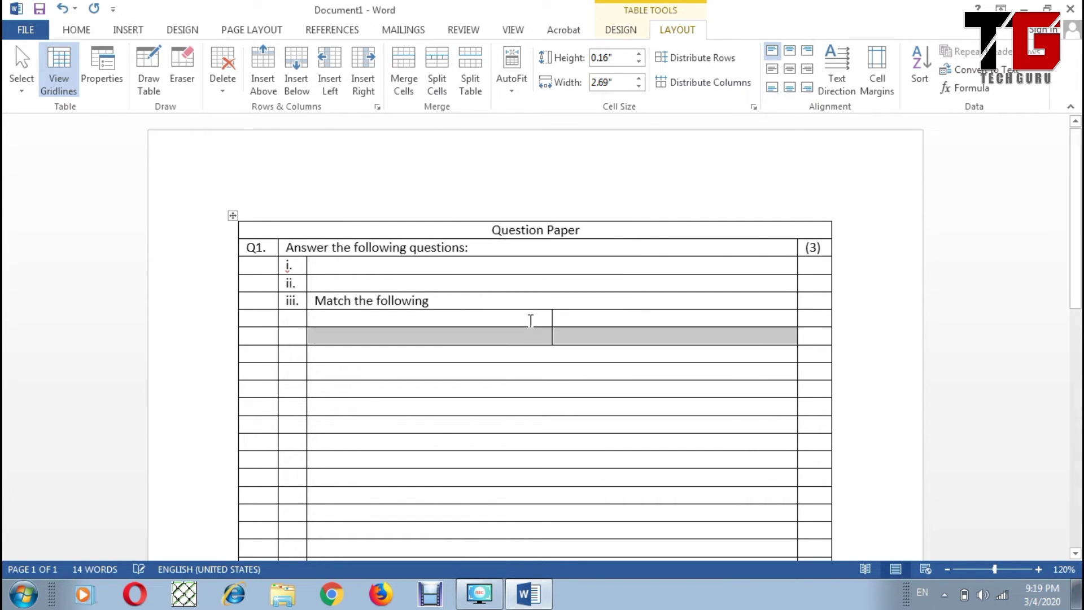
pyautogui.moveTo(530, 320); pyautogui.dragTo(563, 334)
# - Split the third empty row into two side-by-side cells as well
pyautogui.click(554, 356)
pyautogui.click(450, 87)
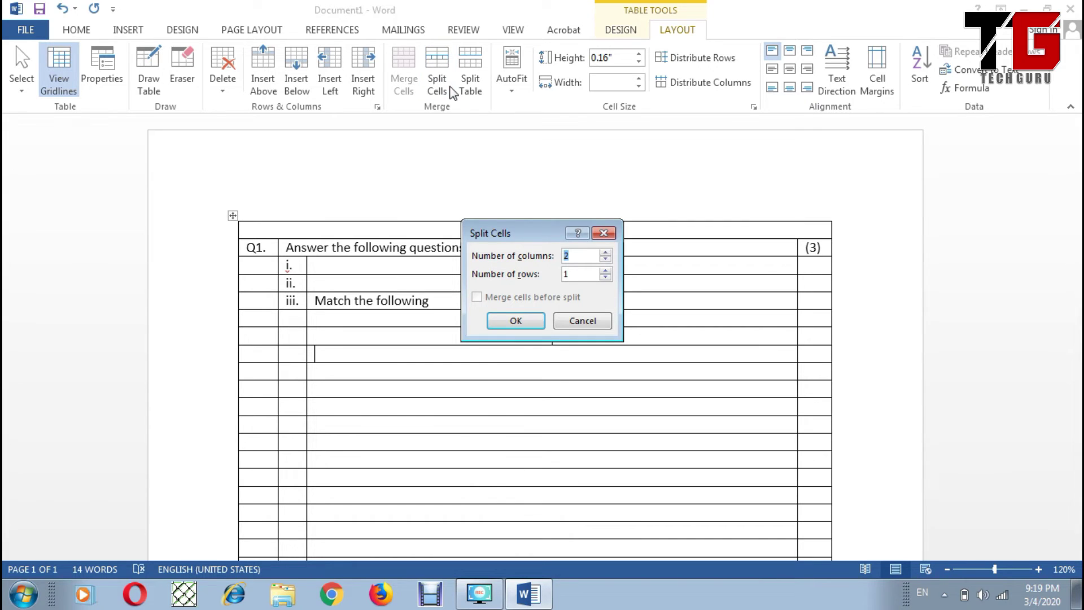
pyautogui.click(516, 321)
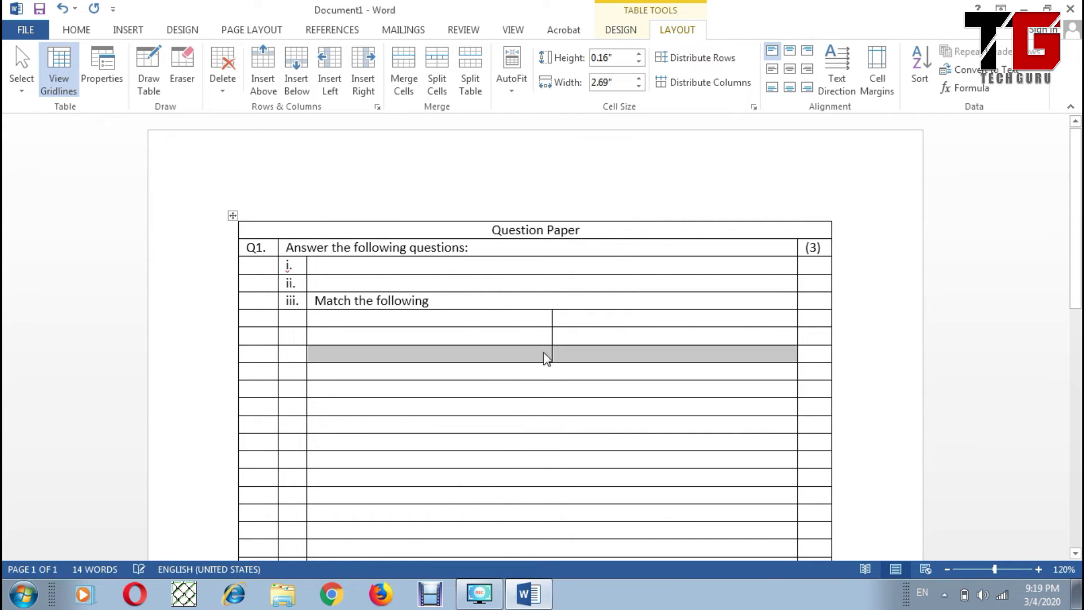
pyautogui.click(567, 357)
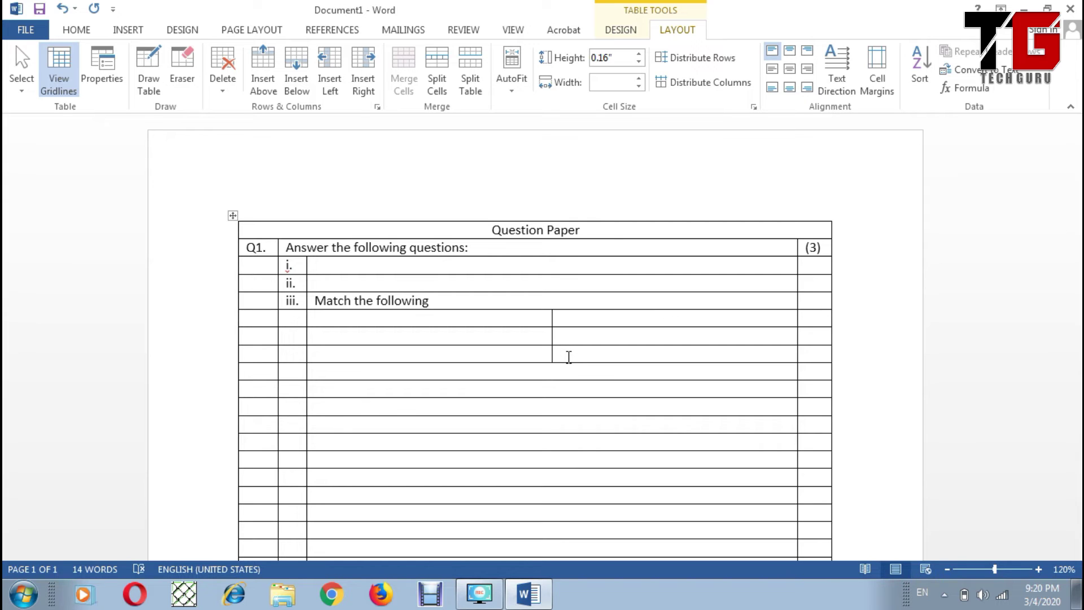
pyautogui.click(545, 376)
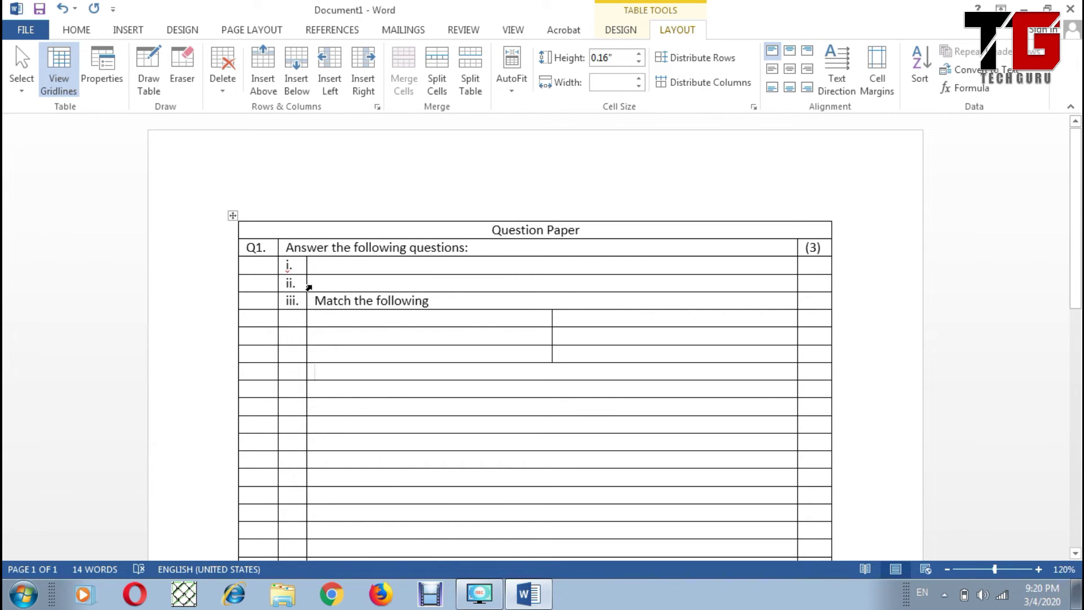
# - Select the whole table and apply No Border so only gridlines remain
pyautogui.click(232, 215)
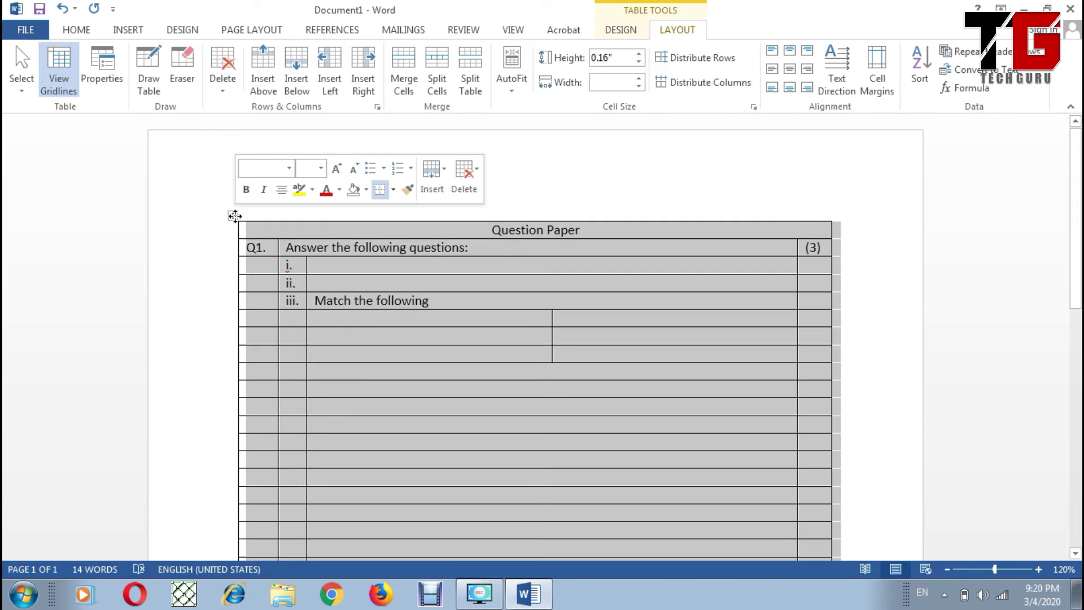
pyautogui.click(71, 30)
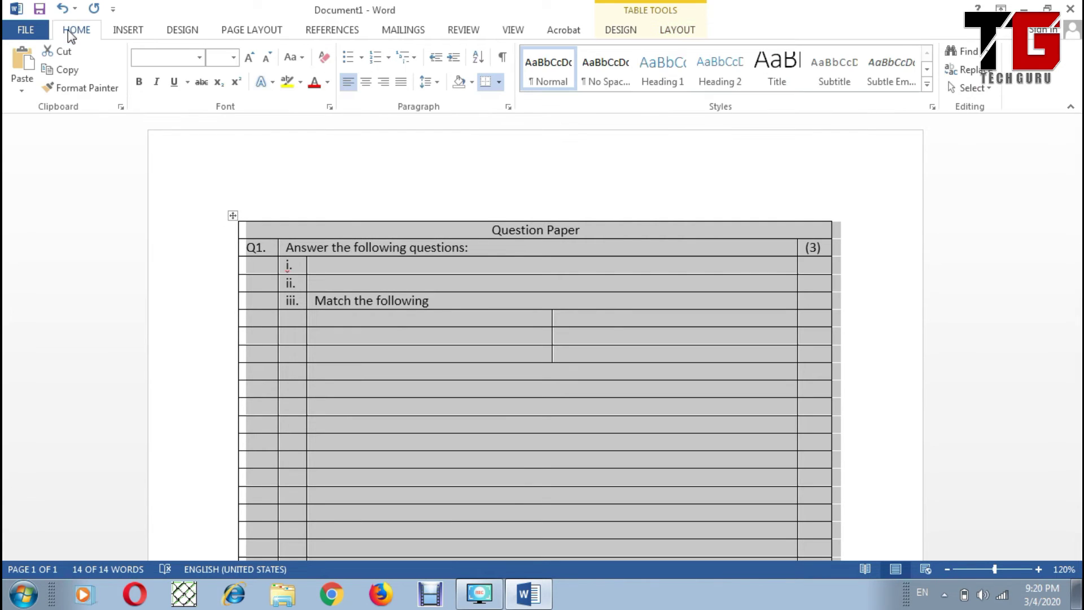
pyautogui.click(498, 82)
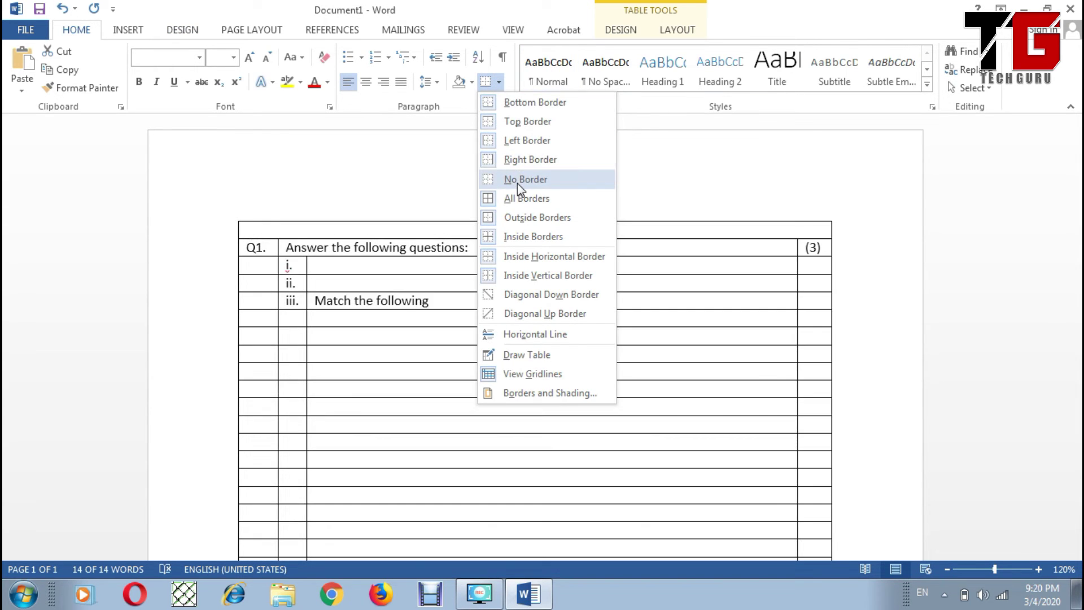
pyautogui.click(519, 180)
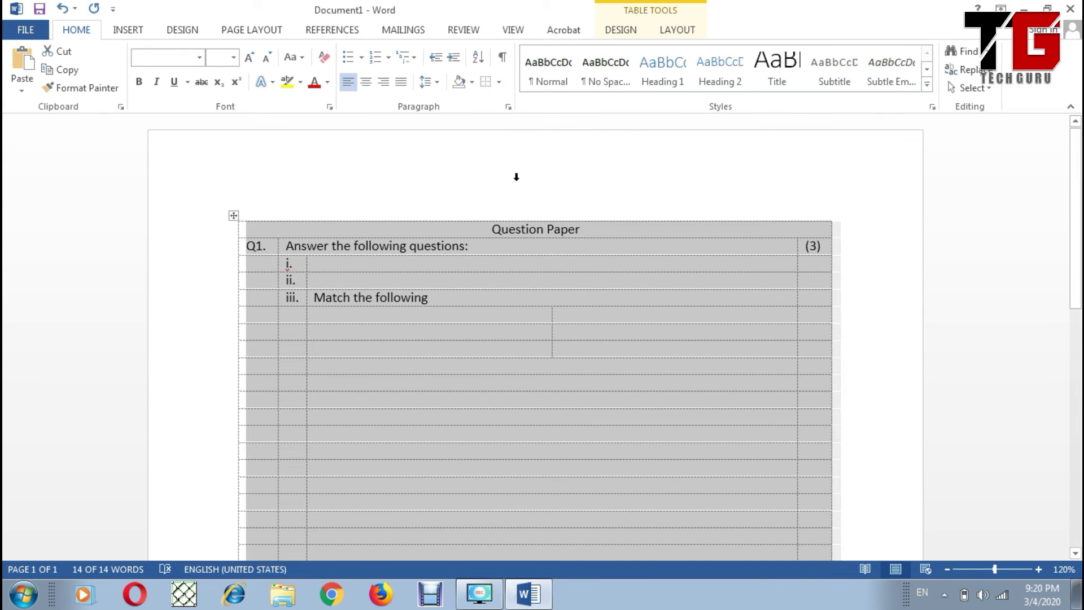
pyautogui.click(615, 266)
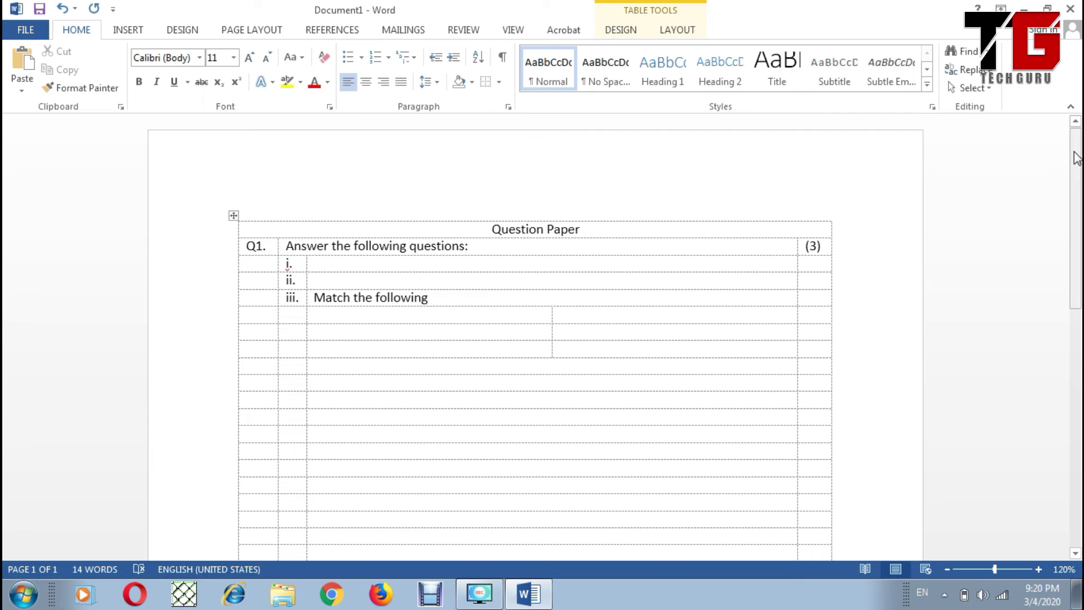
pyautogui.moveTo(1076, 164); pyautogui.dragTo(1060, 194)
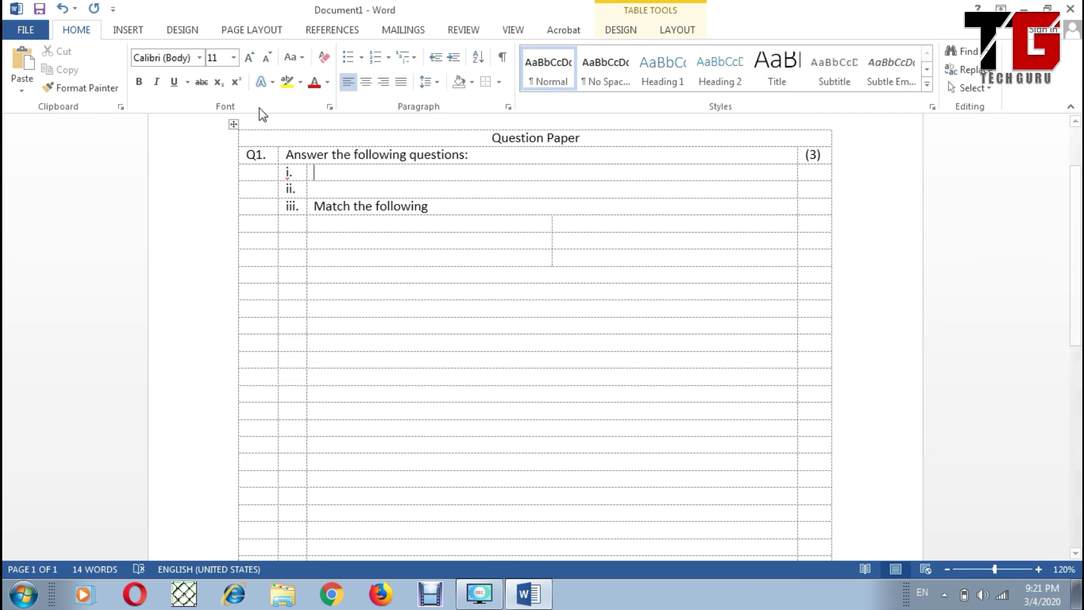
pyautogui.click(233, 125)
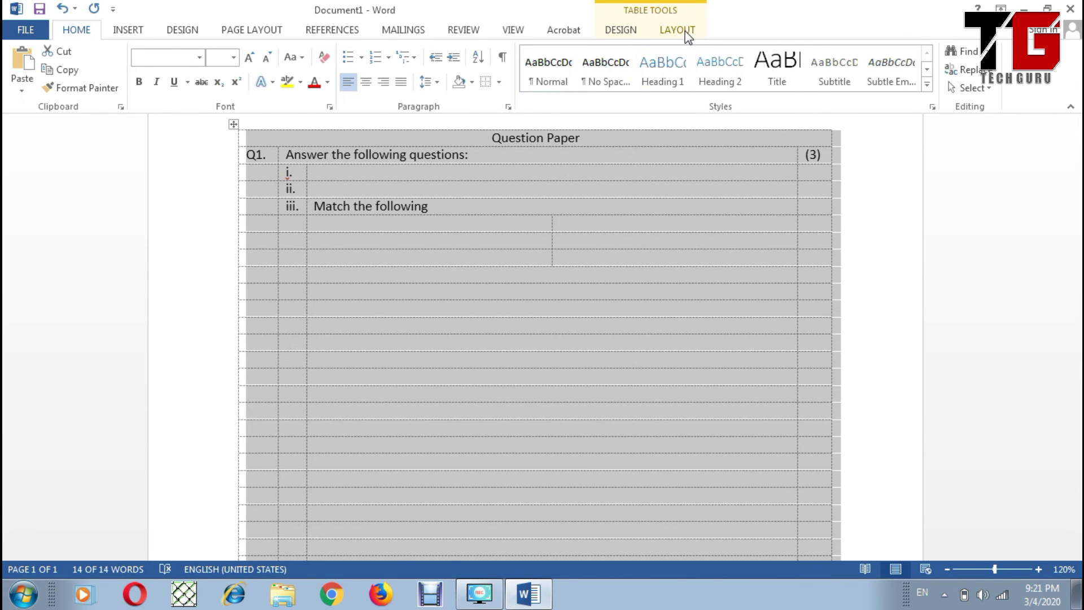
pyautogui.click(688, 35)
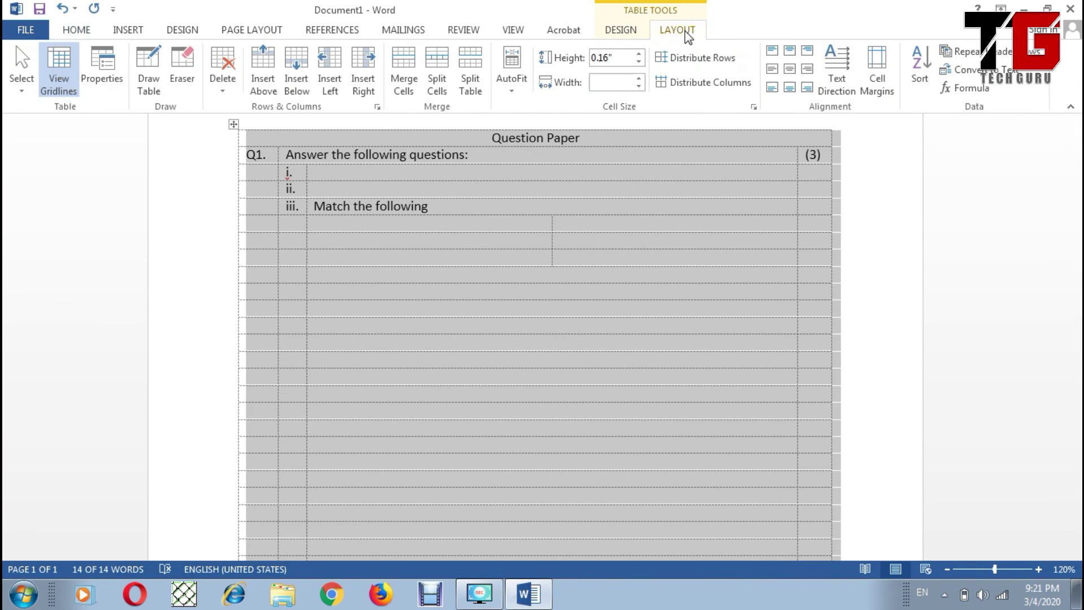
pyautogui.click(58, 69)
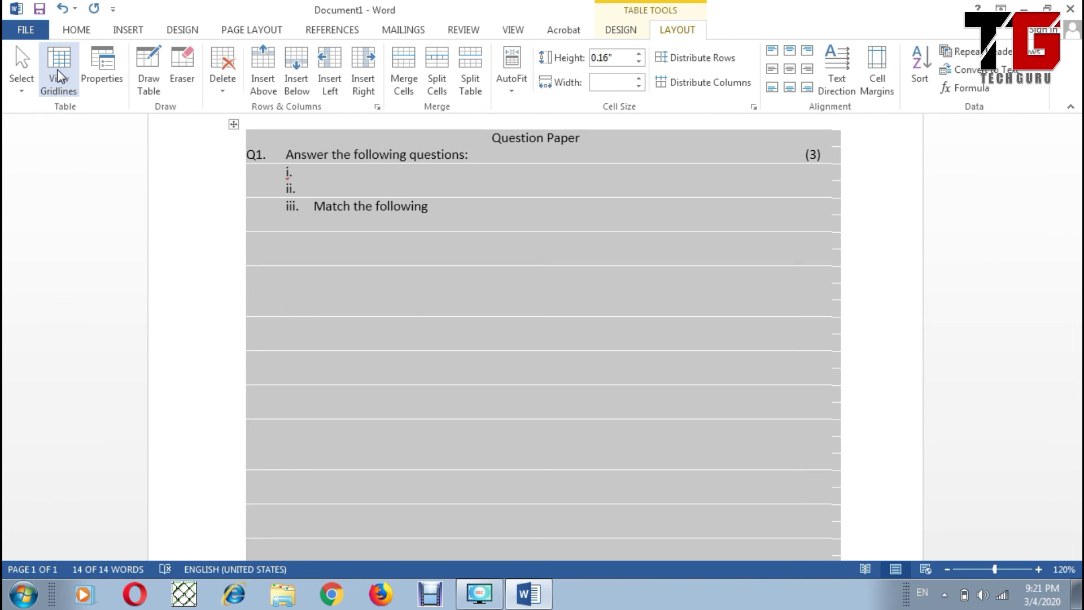
pyautogui.click(141, 172)
pyautogui.click(262, 242)
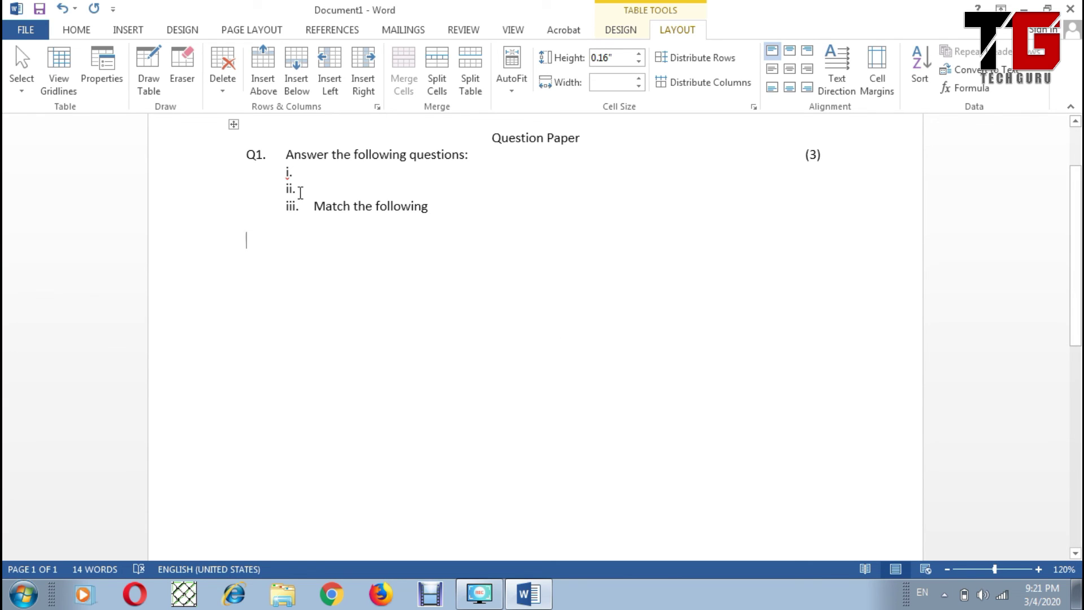
pyautogui.click(234, 125)
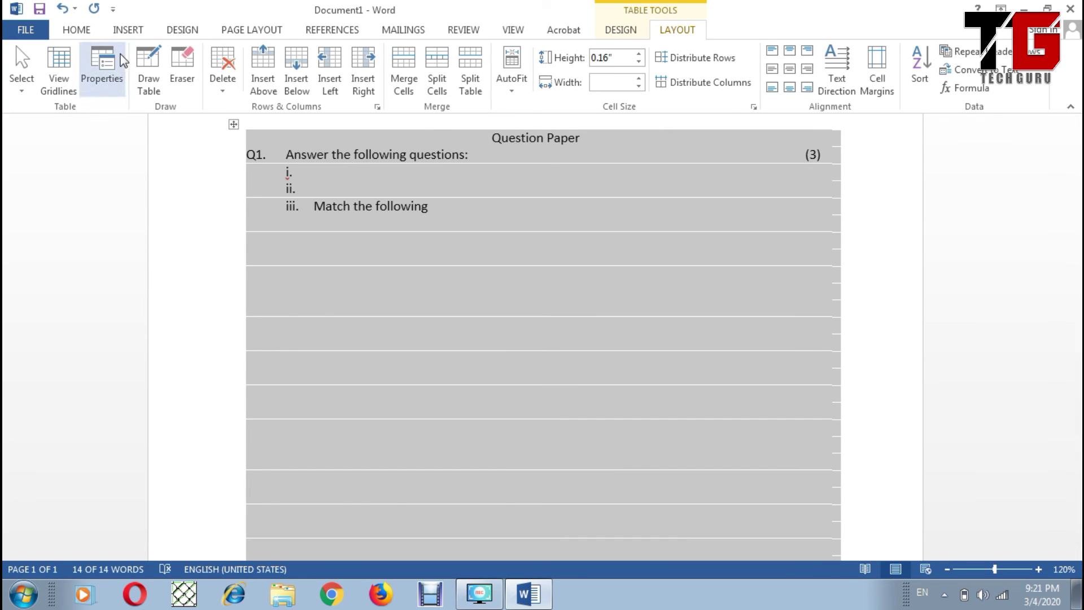
pyautogui.click(67, 64)
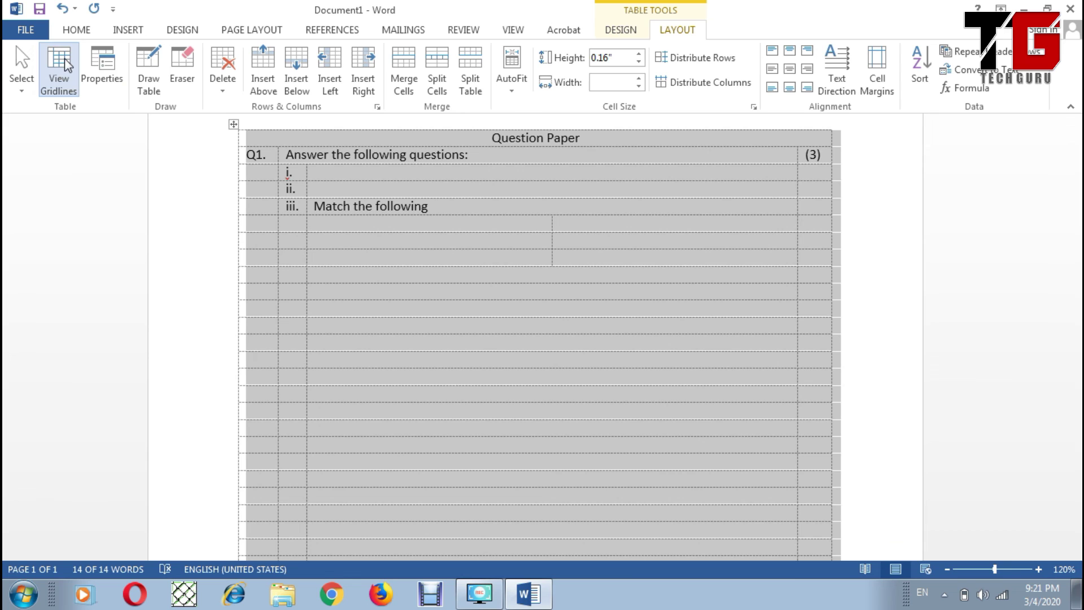
pyautogui.click(405, 246)
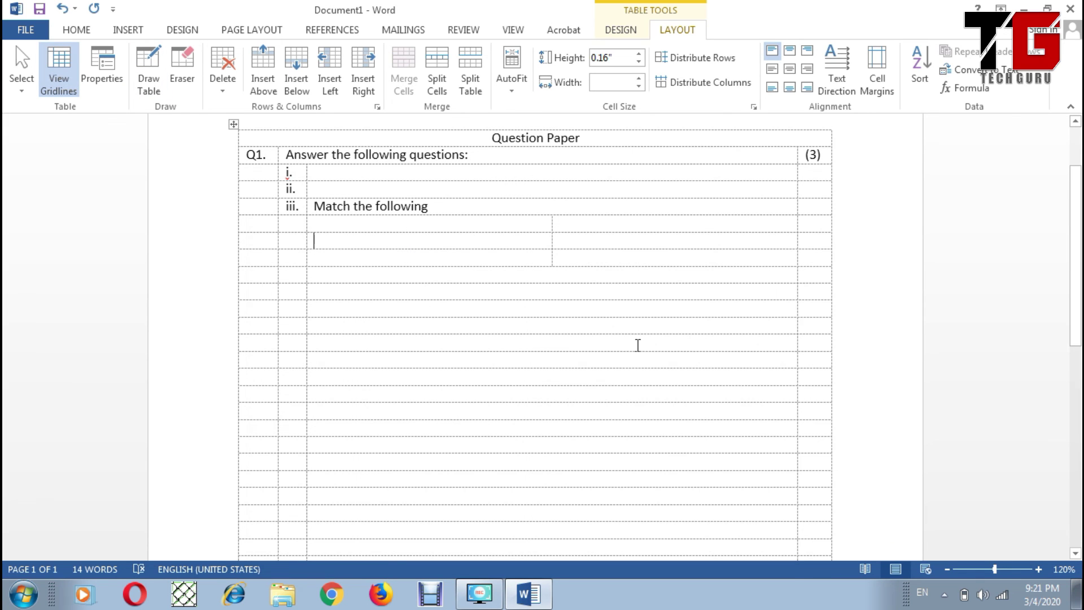
# - Cycle the title's text direction back to horizontal and shrink its row to 0.31"
pyautogui.click(605, 138)
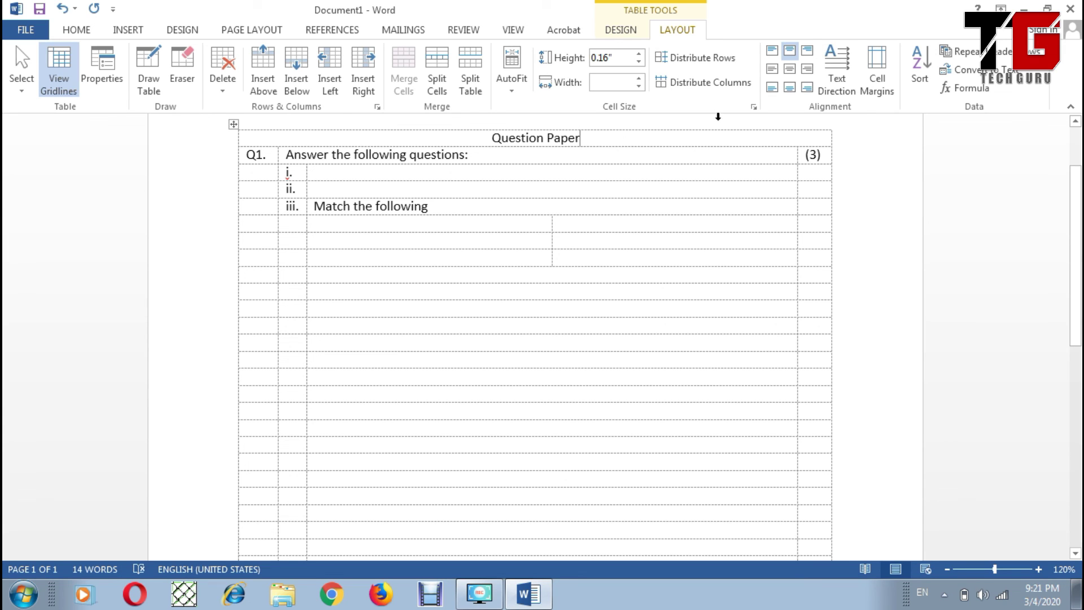
pyautogui.click(835, 79)
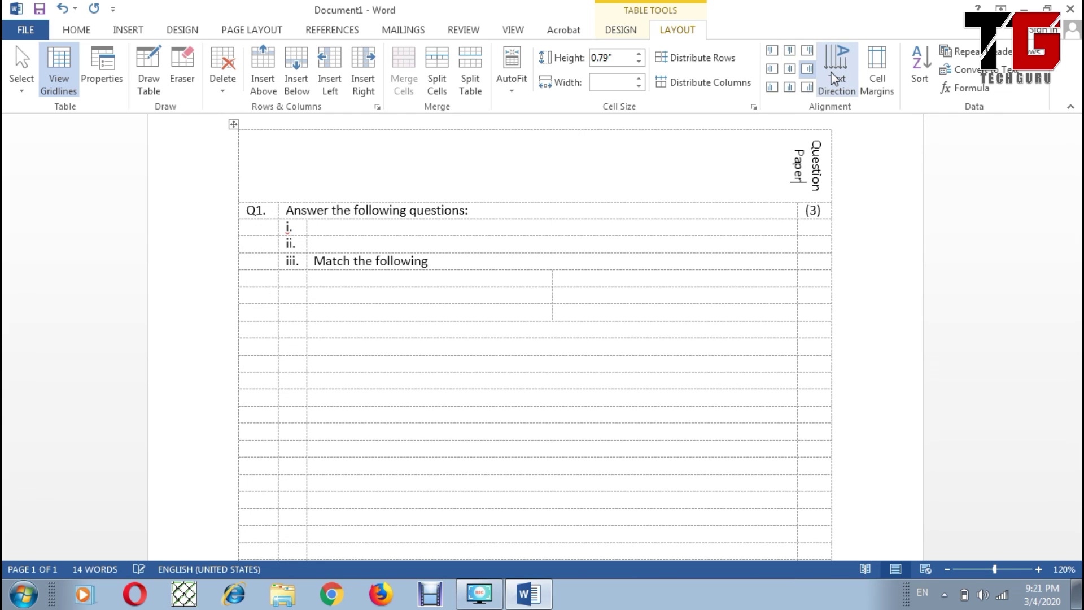
pyautogui.click(834, 79)
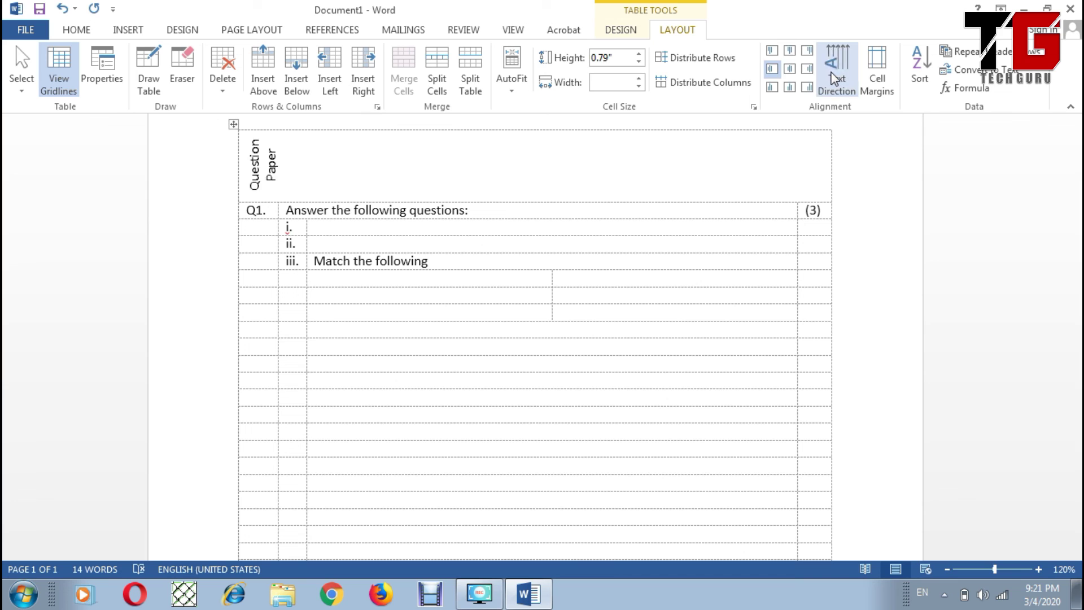
pyautogui.click(834, 78)
pyautogui.click(835, 78)
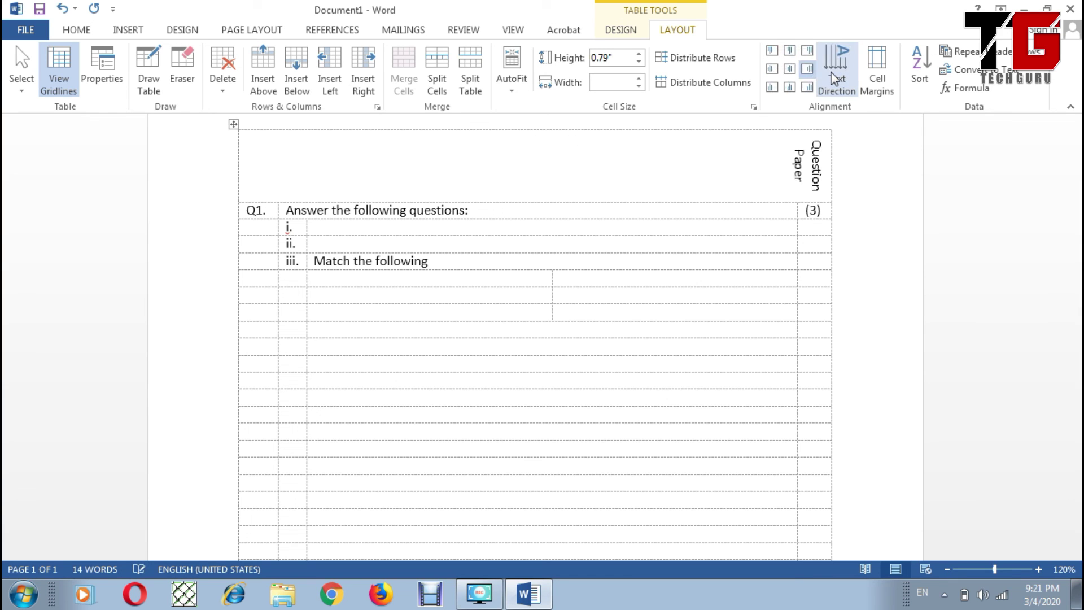
pyautogui.click(834, 78)
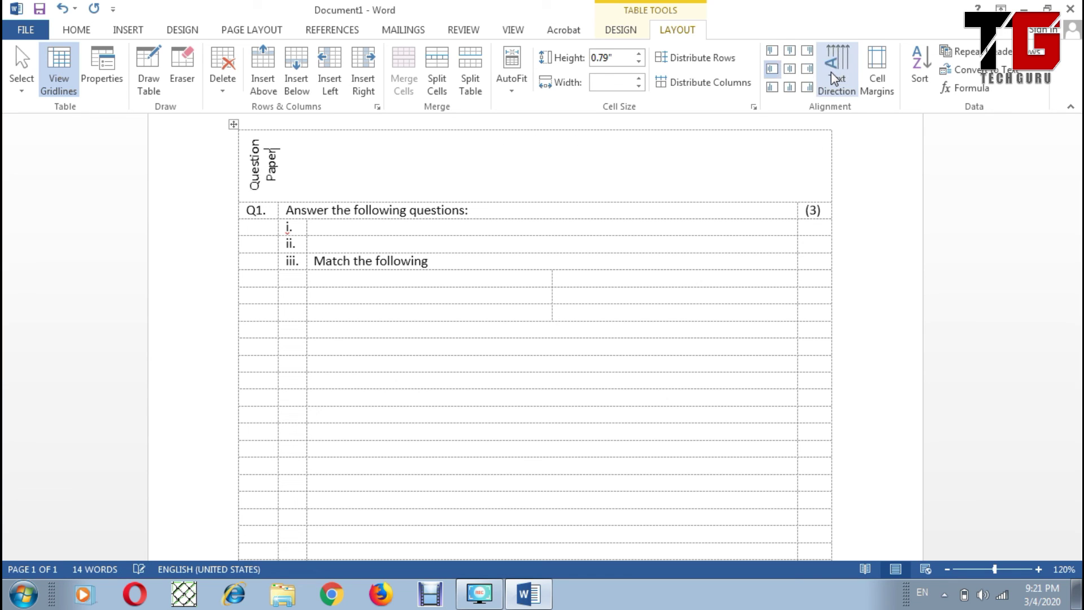
pyautogui.click(834, 79)
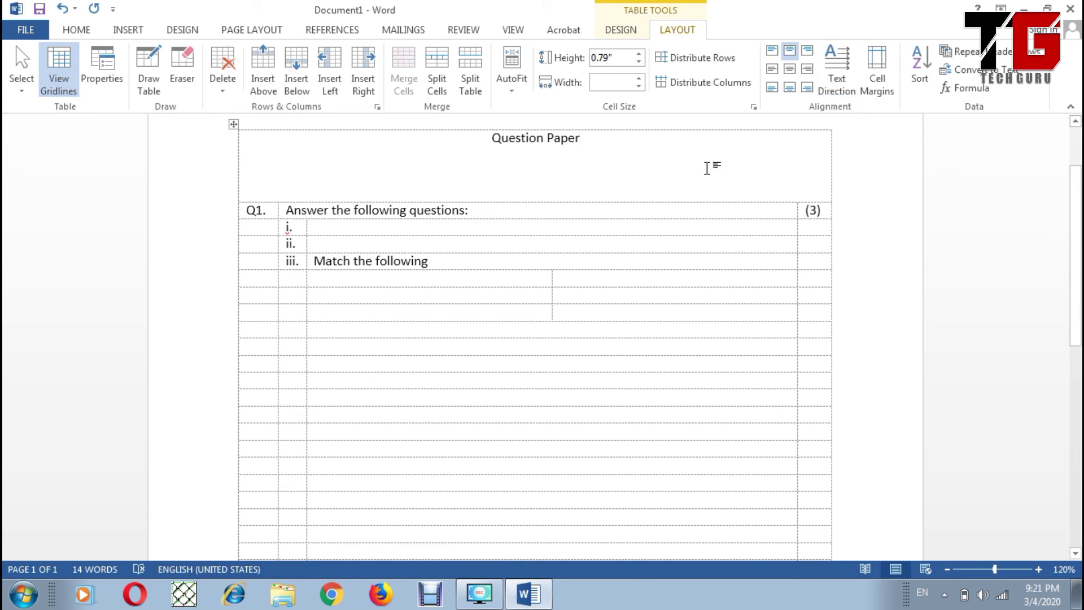
pyautogui.moveTo(588, 204); pyautogui.dragTo(591, 158)
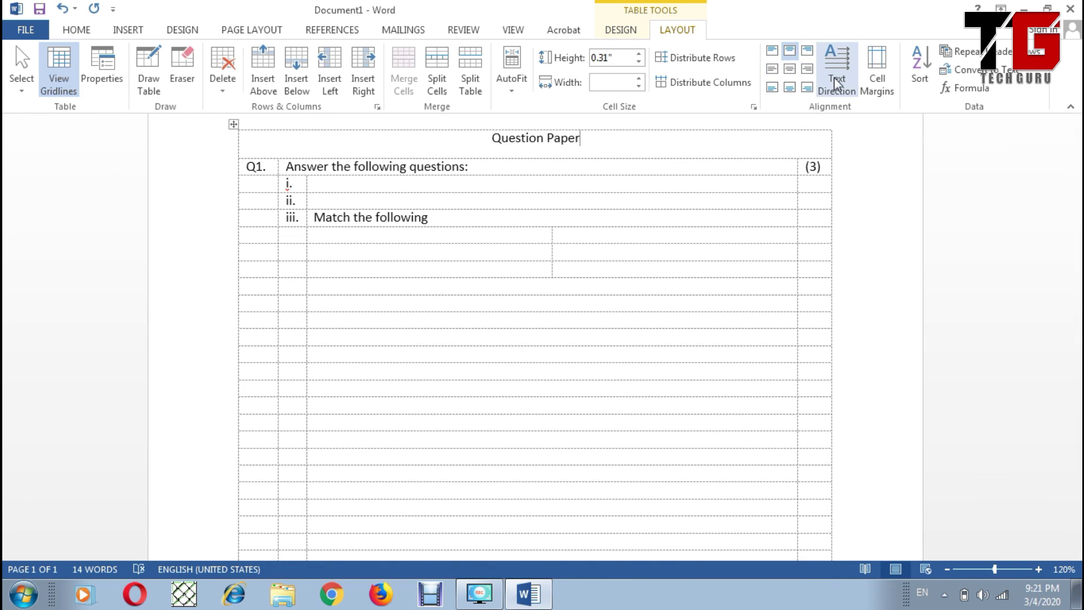